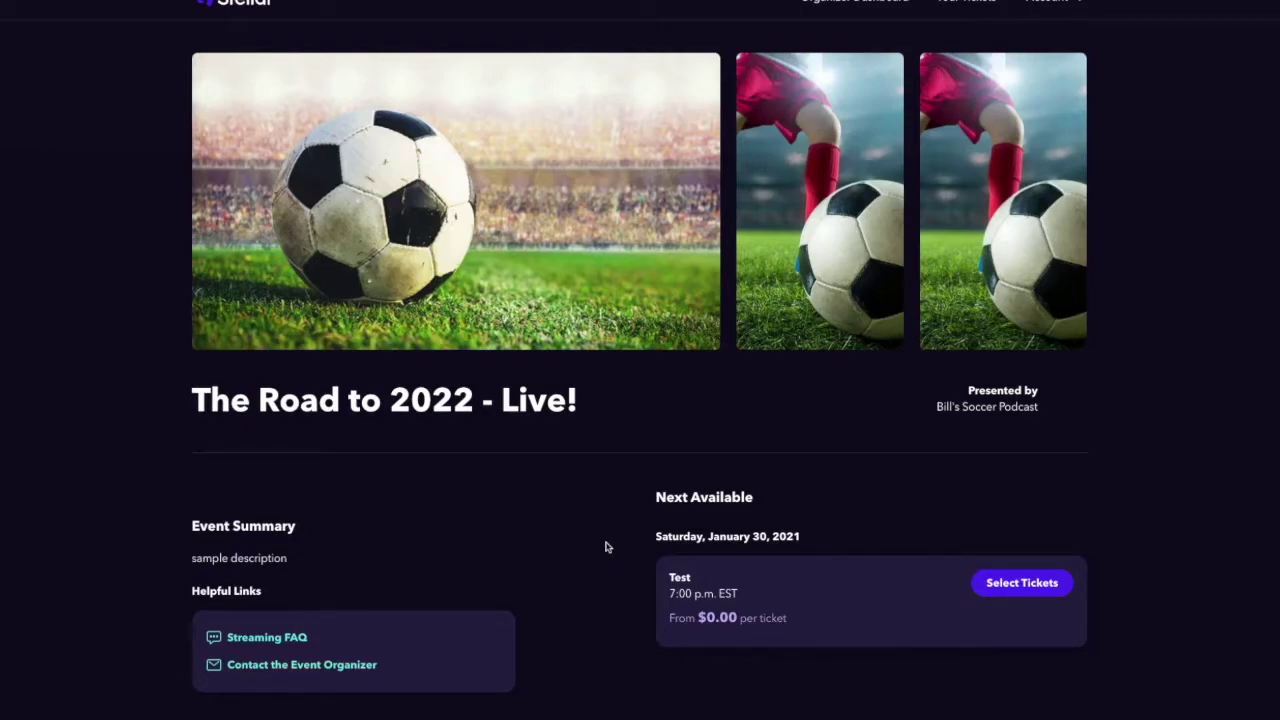
# - Show the ticket choices for the January 30 showing, returning the $50 Test ticket to 0
pyautogui.scroll(-2, 1167, 464)
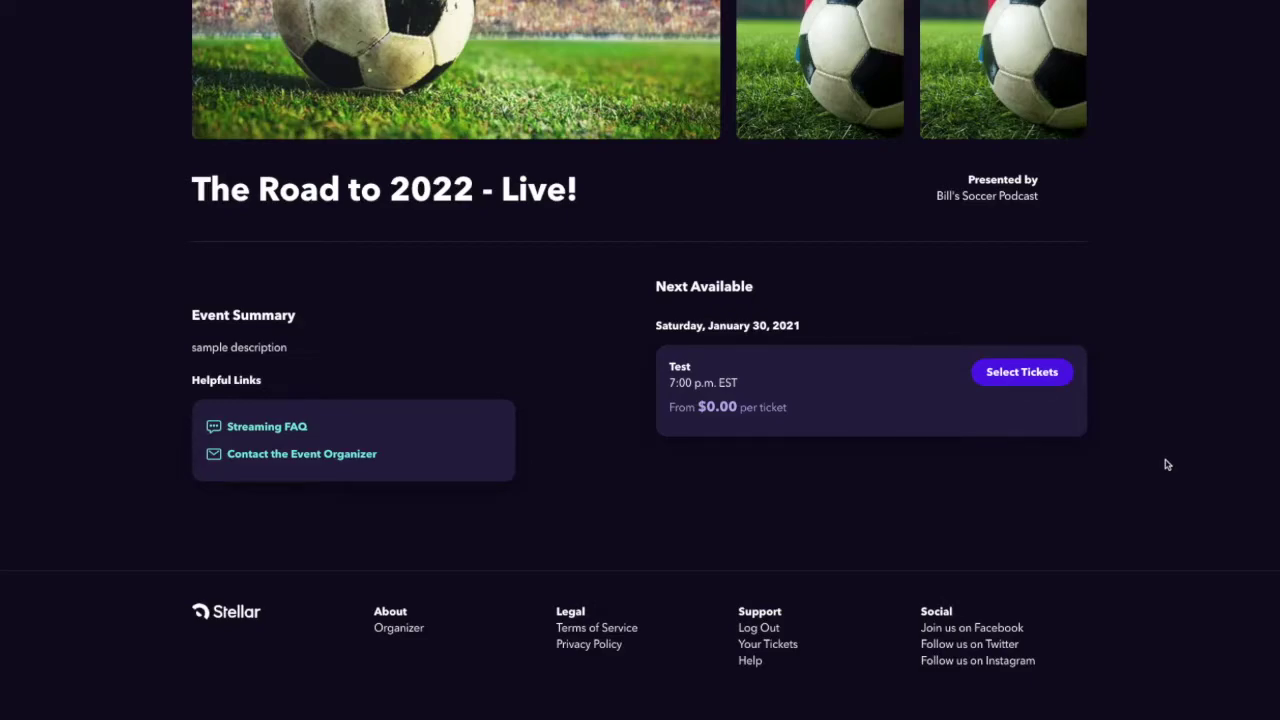
pyautogui.click(1045, 375)
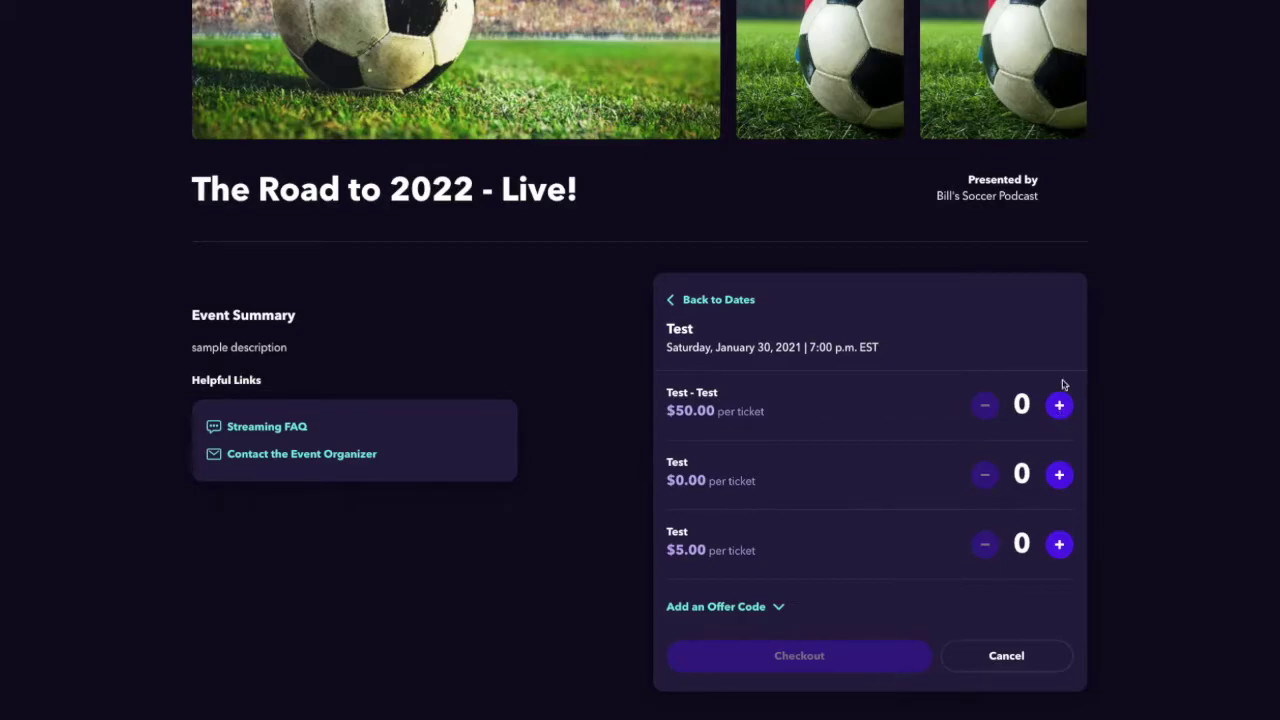
pyautogui.click(1059, 406)
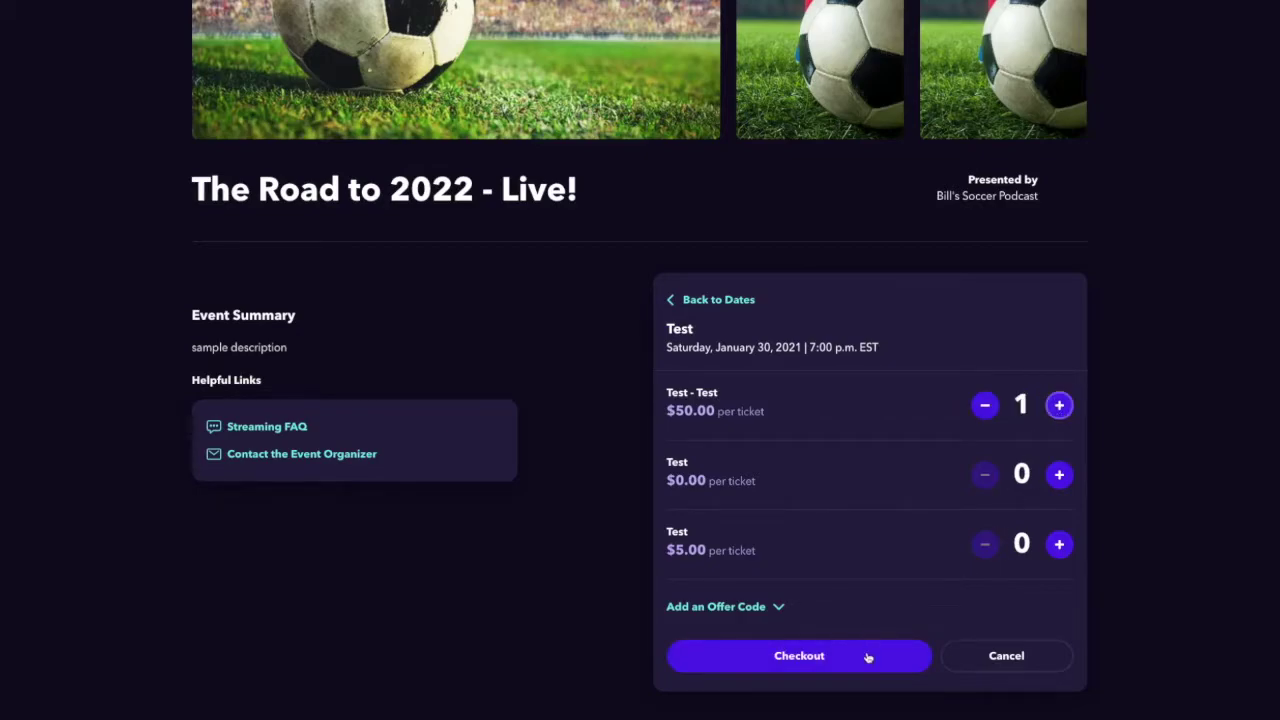
pyautogui.click(986, 407)
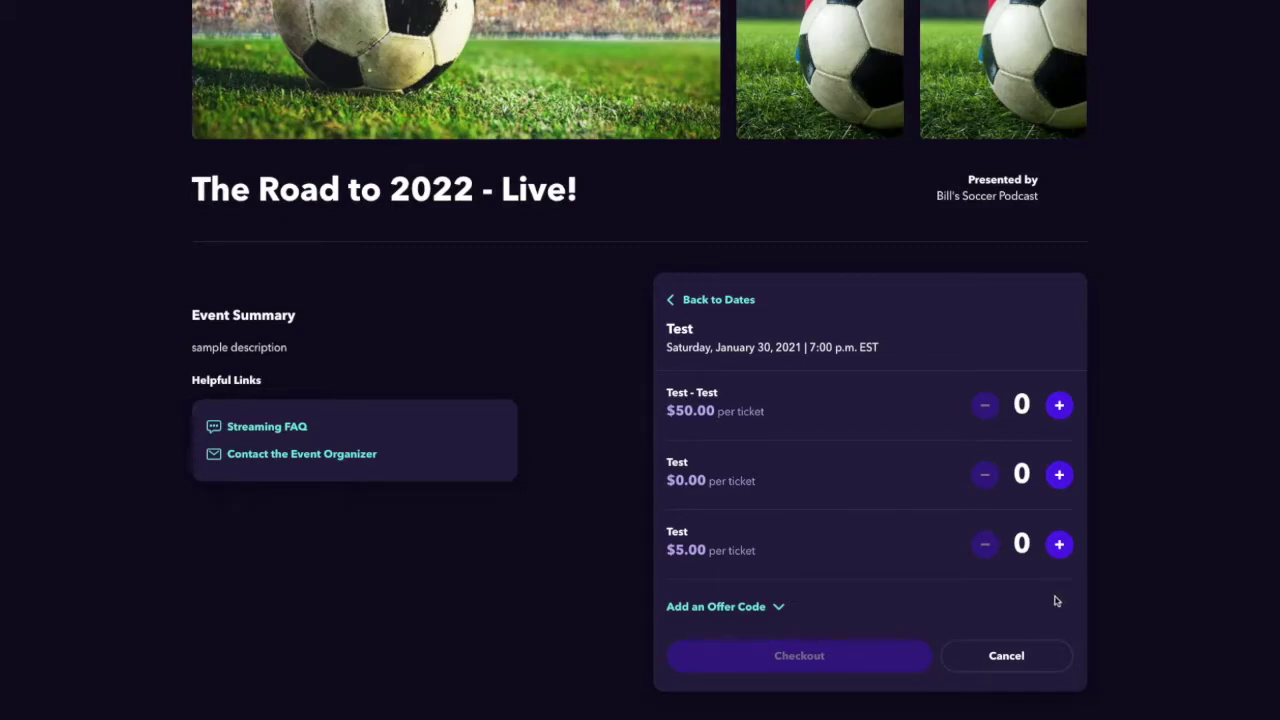
# - Paste the redemption code into the offer code field and apply it
pyautogui.click(759, 612)
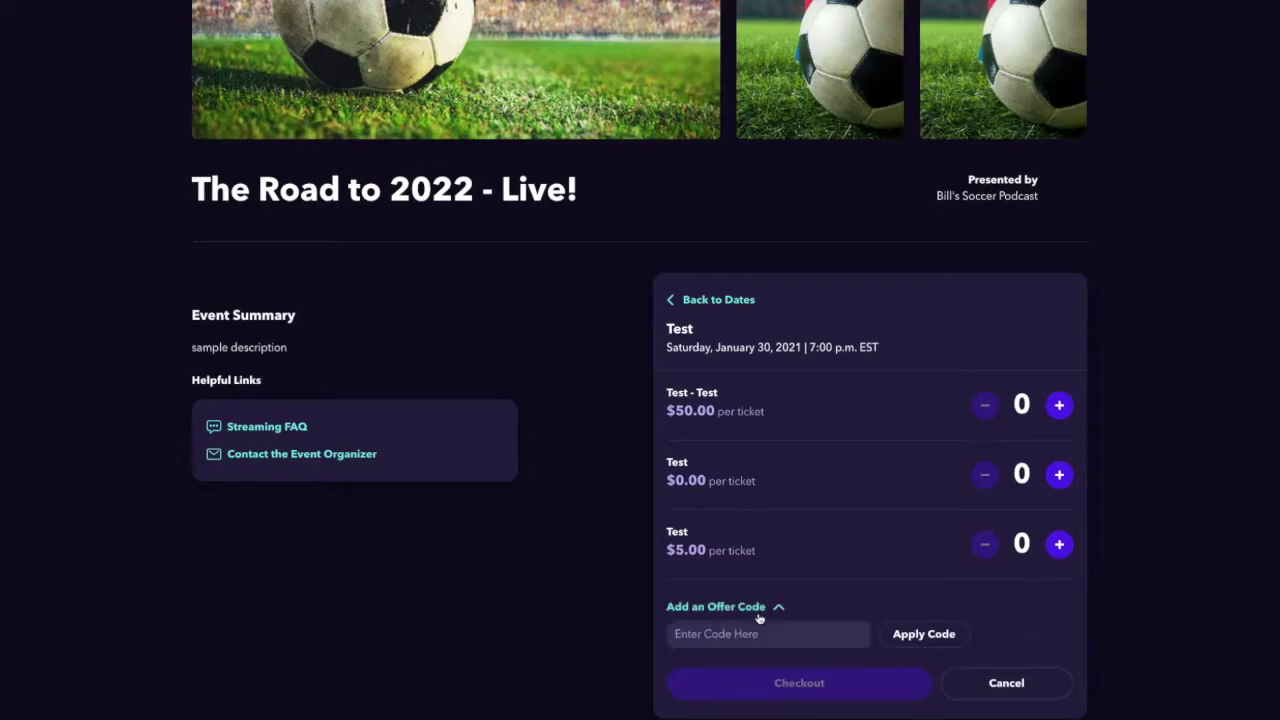
pyautogui.click(741, 641)
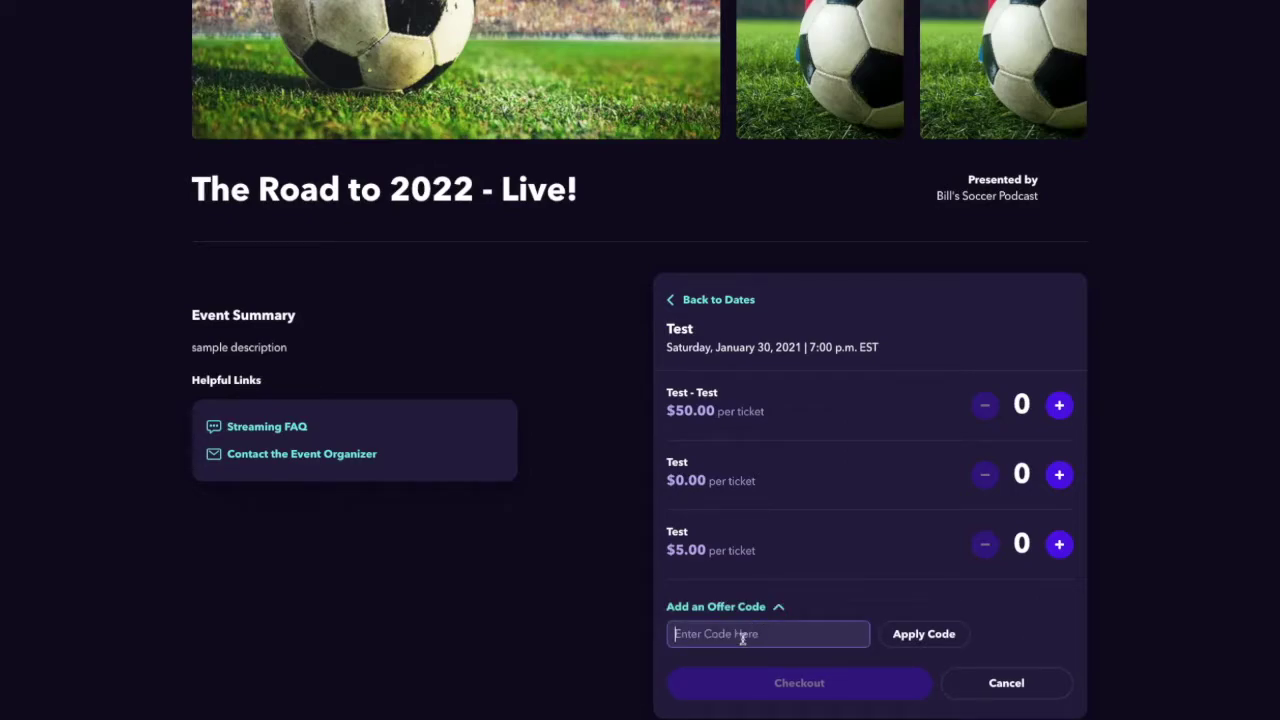
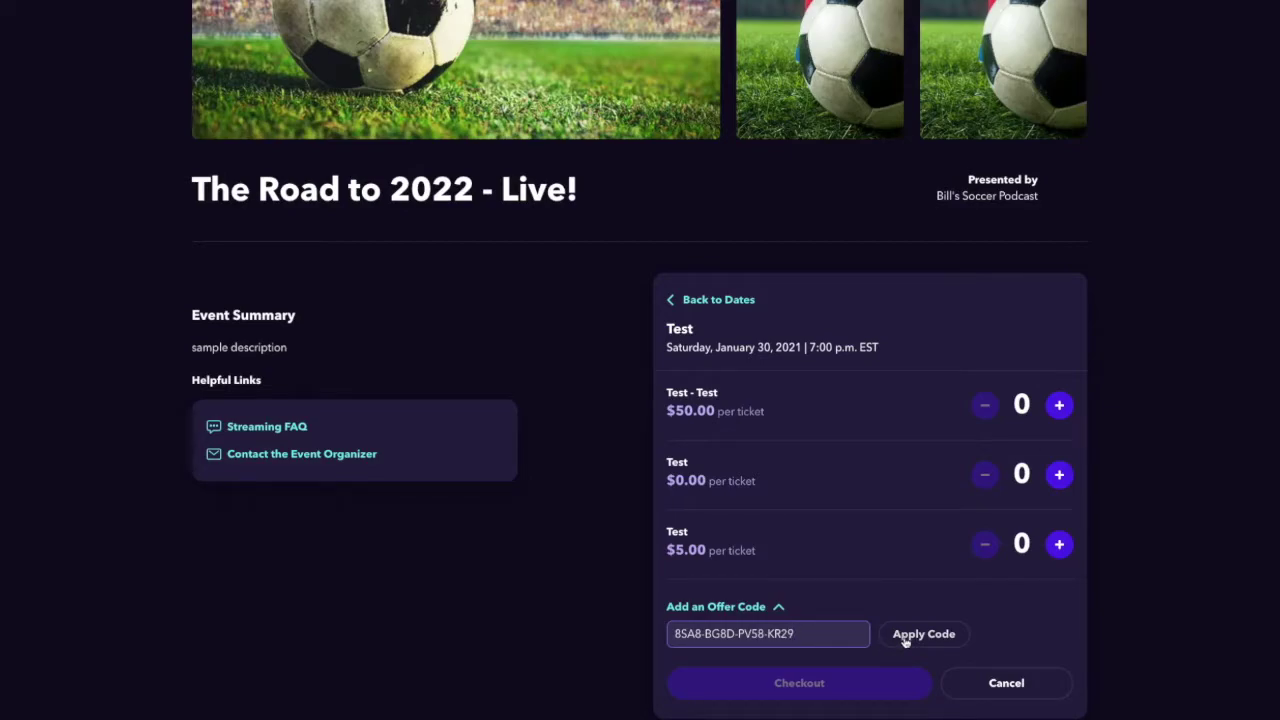
pyautogui.click(905, 640)
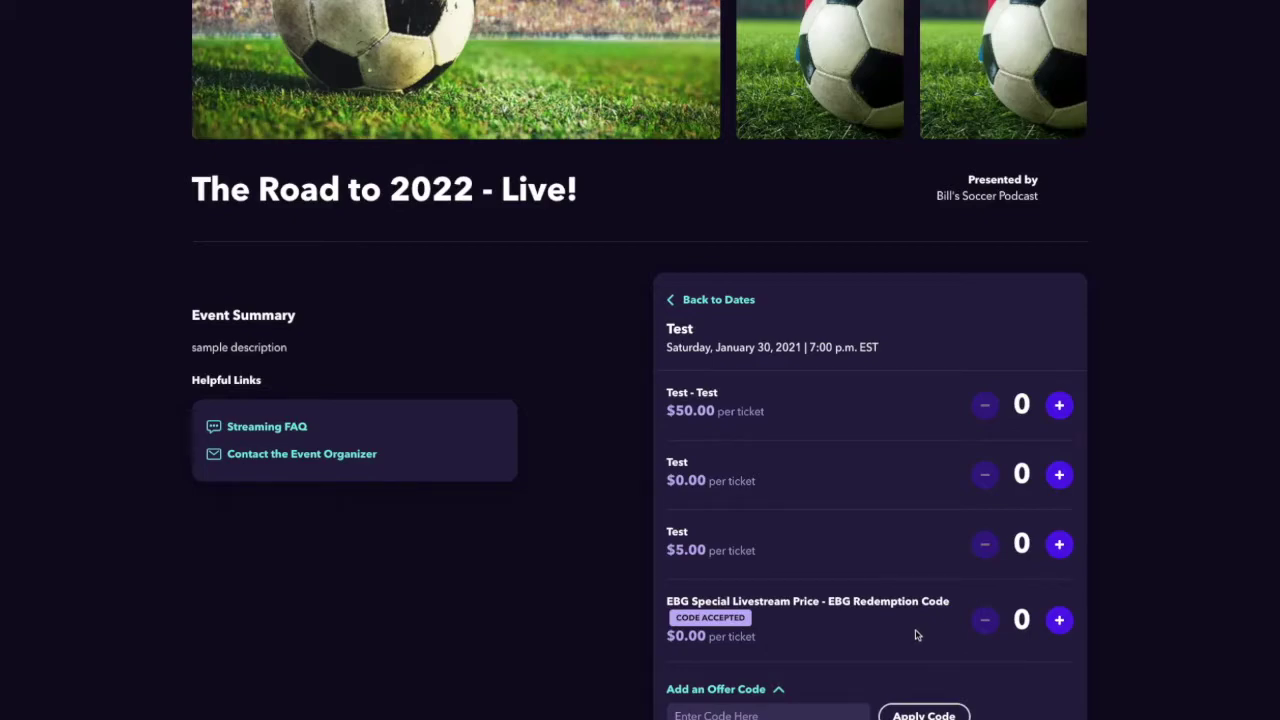
# - Set the EBG Special Livestream Price ticket quantity to 1 and proceed to checkout
pyautogui.scroll(-1, 918, 634)
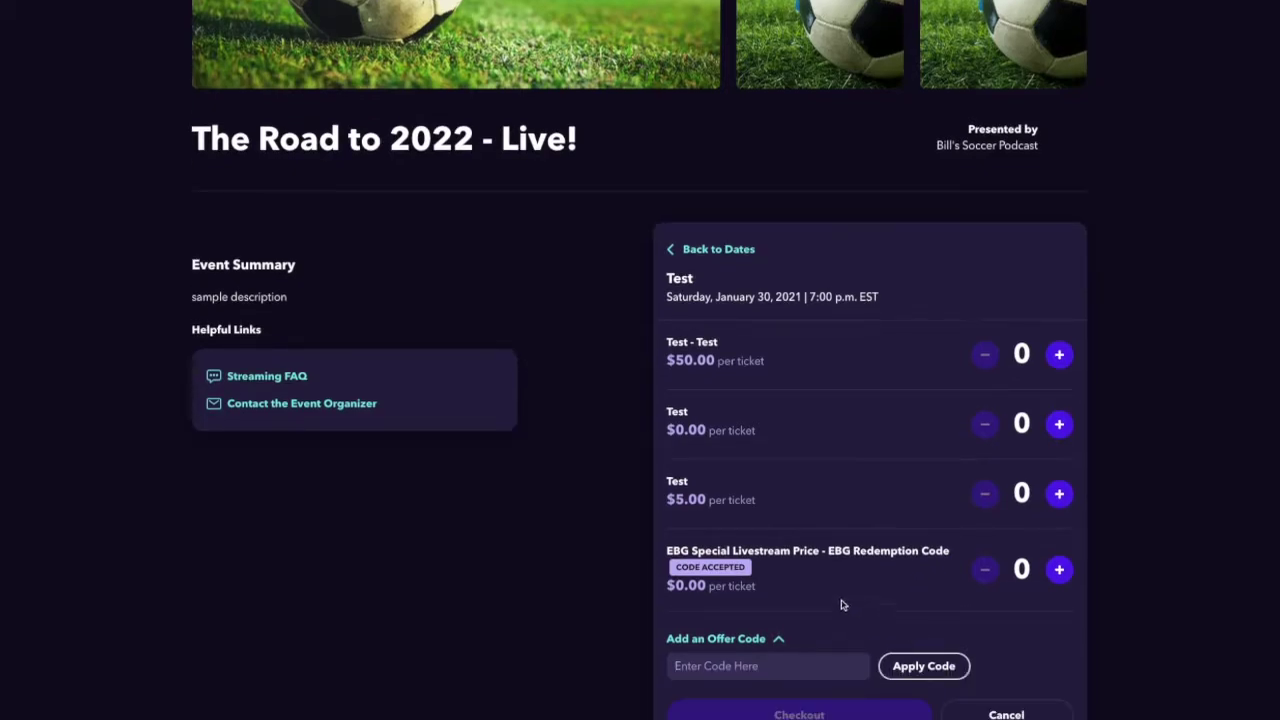
pyautogui.tripleClick(776, 551)
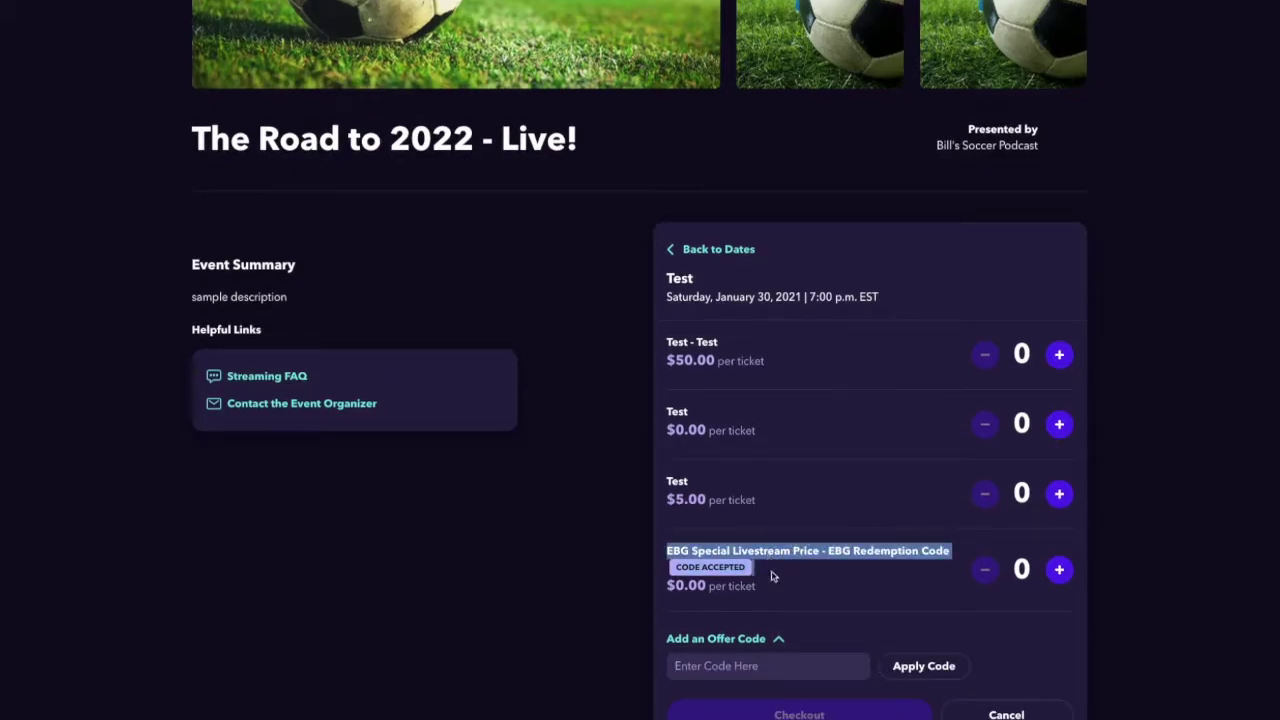
pyautogui.click(775, 577)
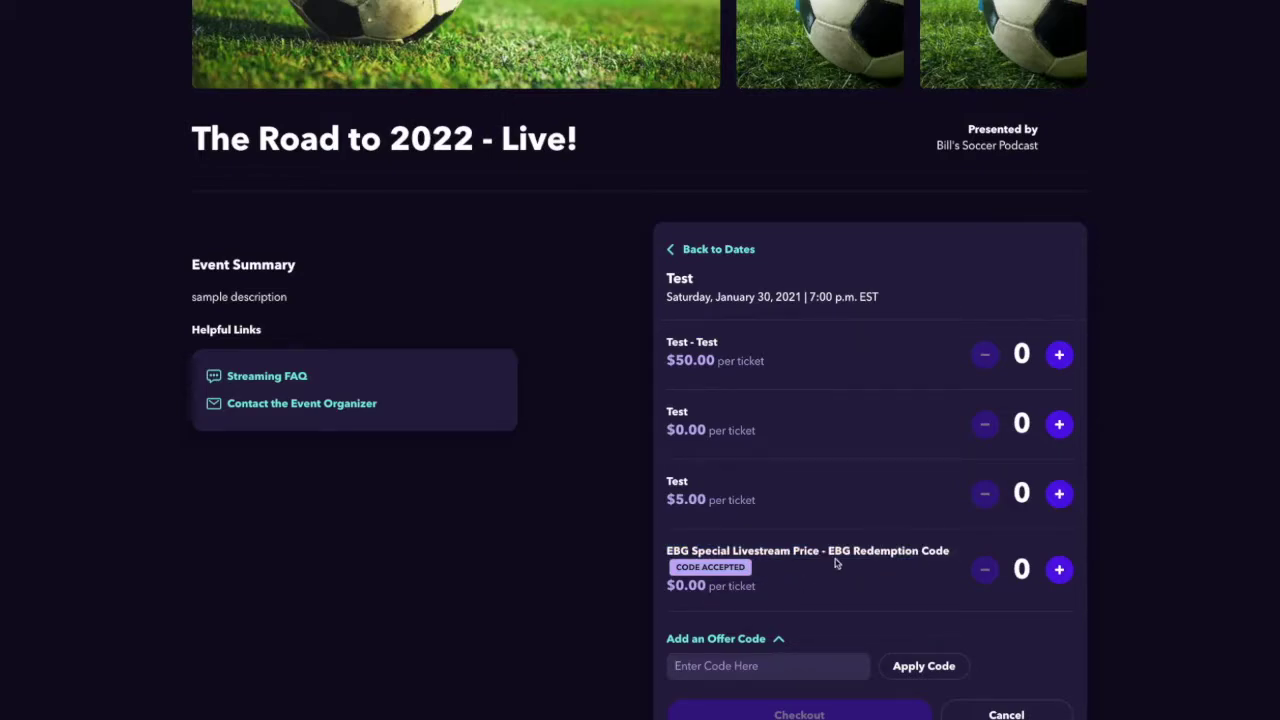
pyautogui.click(1059, 570)
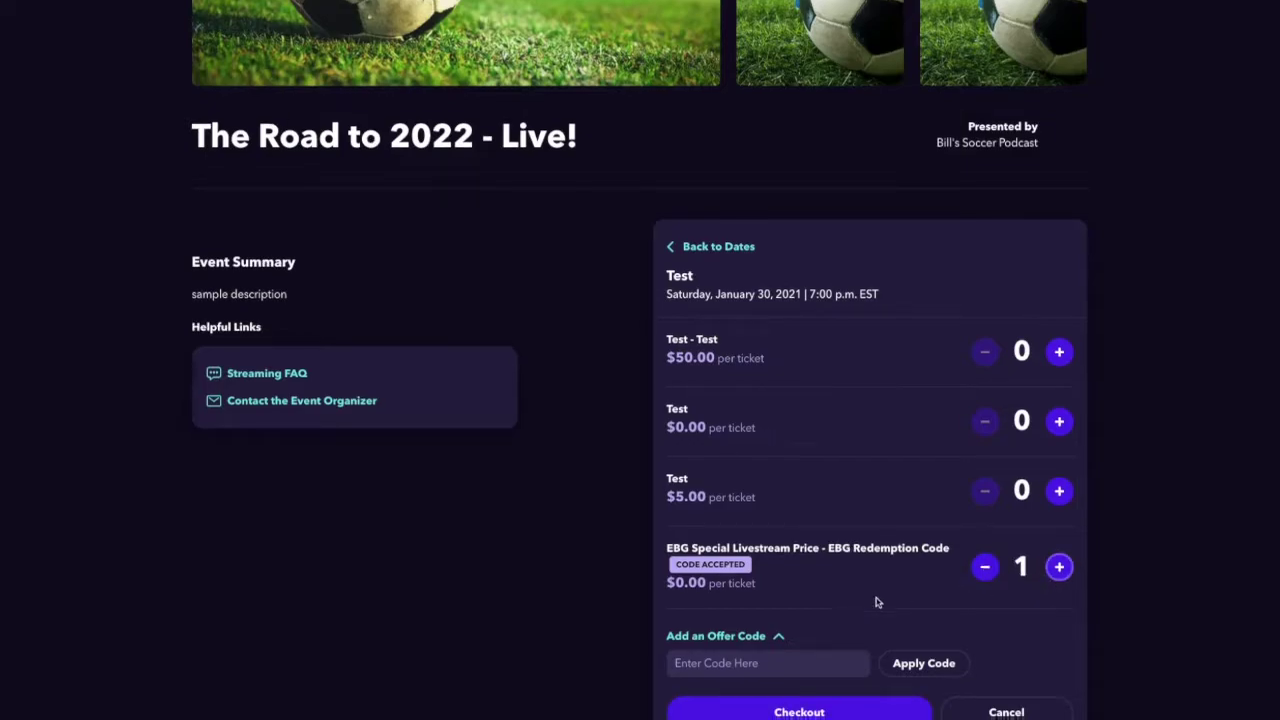
pyautogui.scroll(-1, 874, 600)
pyautogui.click(1062, 484)
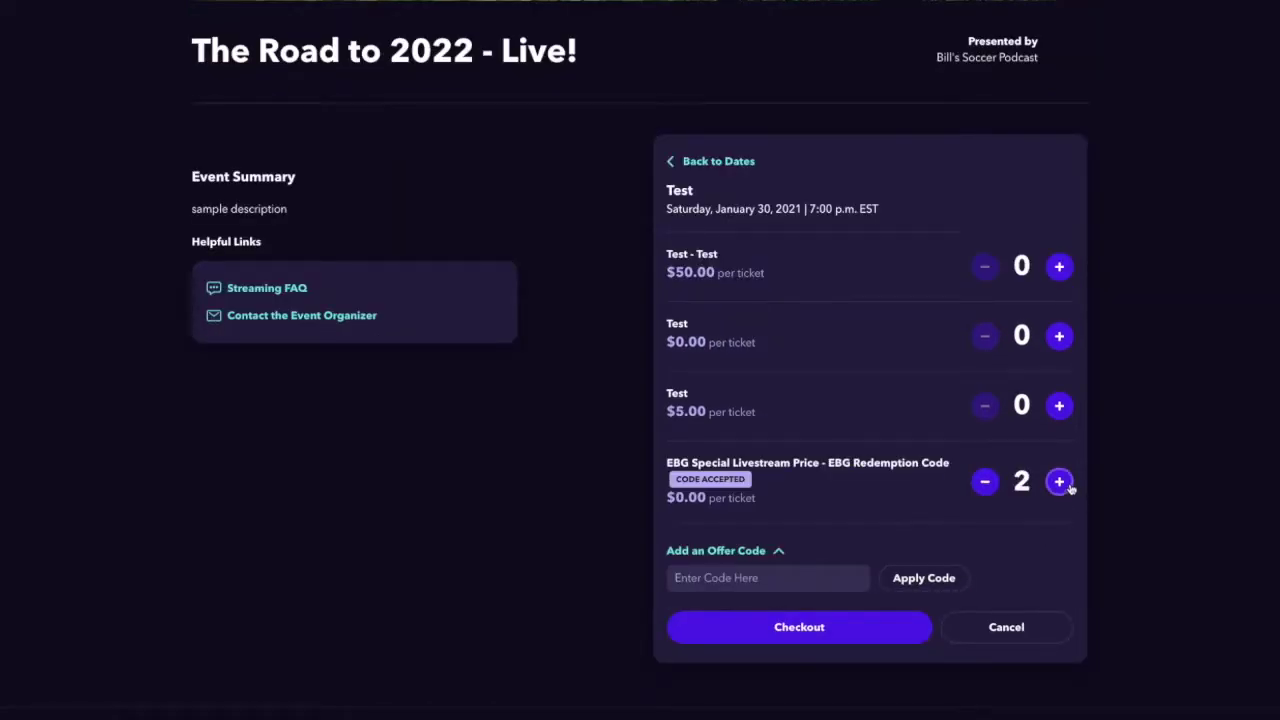
pyautogui.click(849, 626)
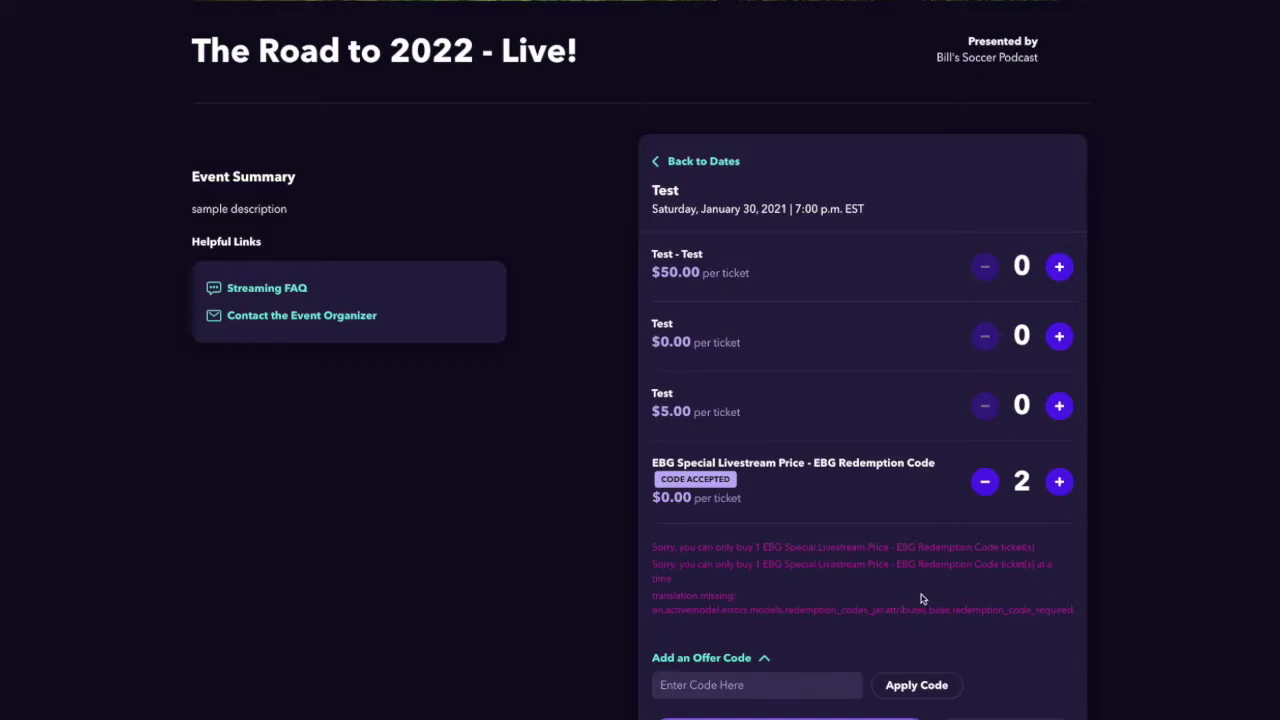
pyautogui.click(985, 483)
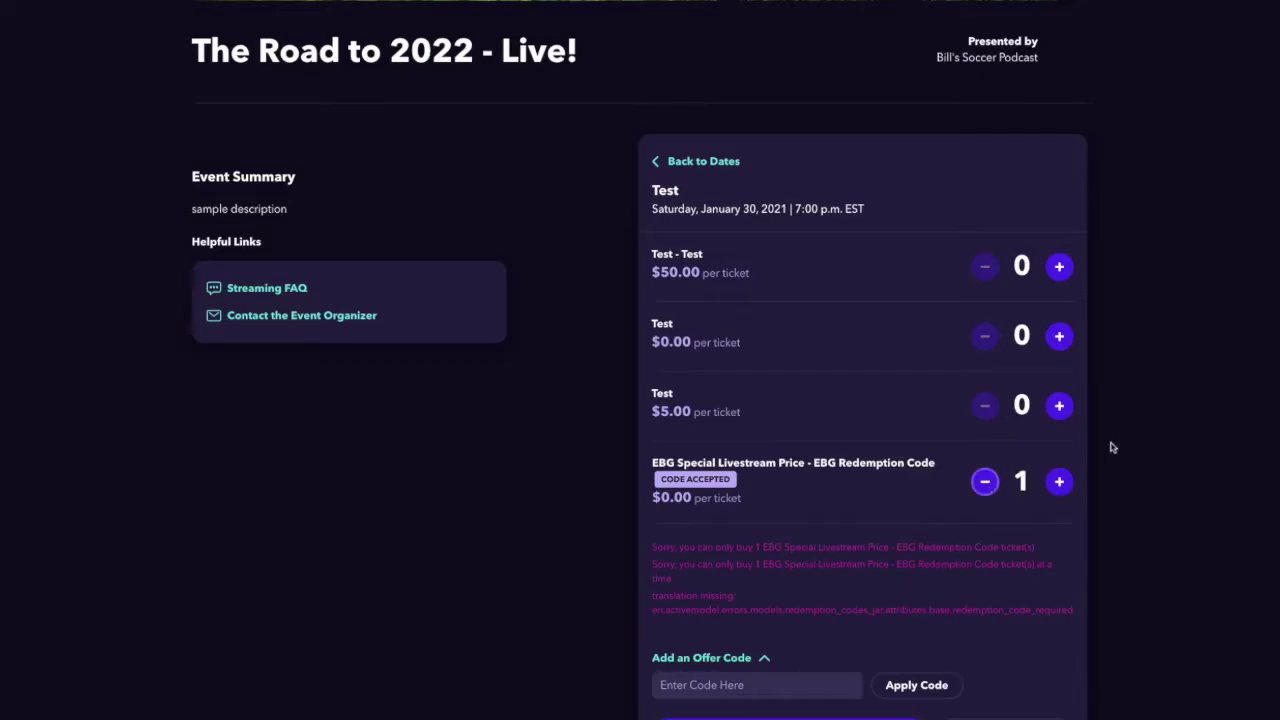
pyautogui.scroll(-1, 811, 597)
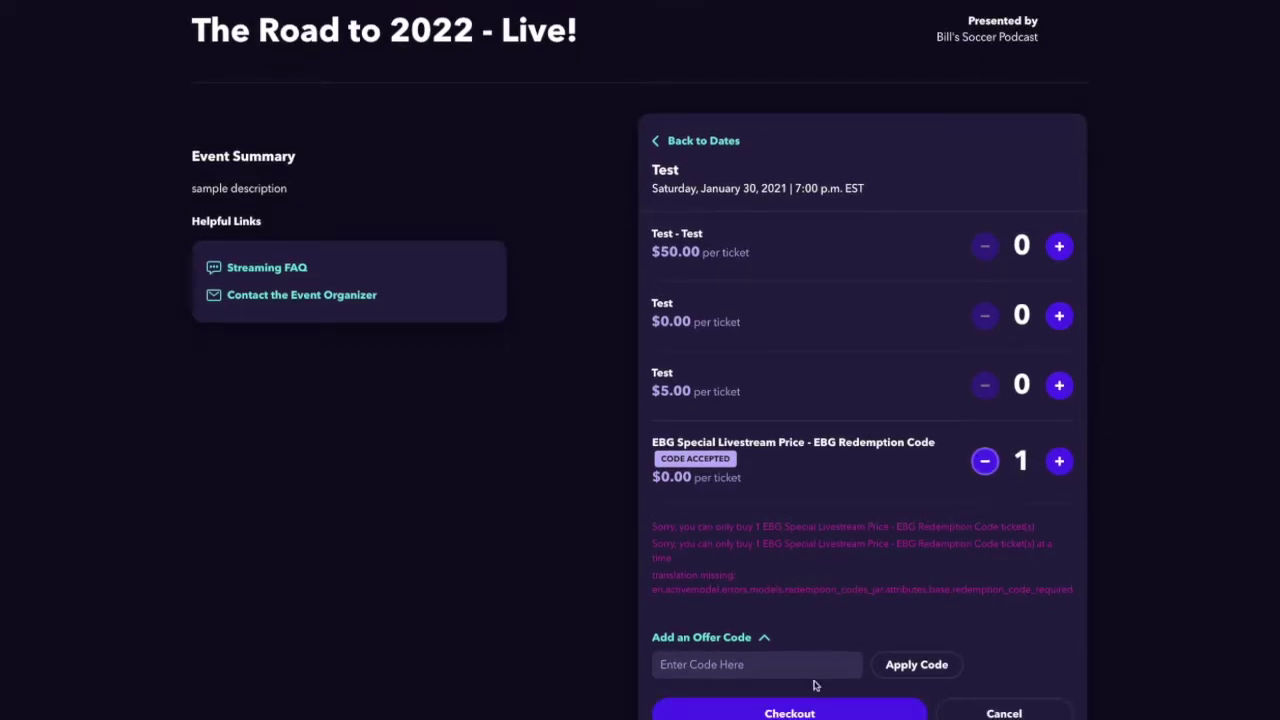
pyautogui.click(810, 712)
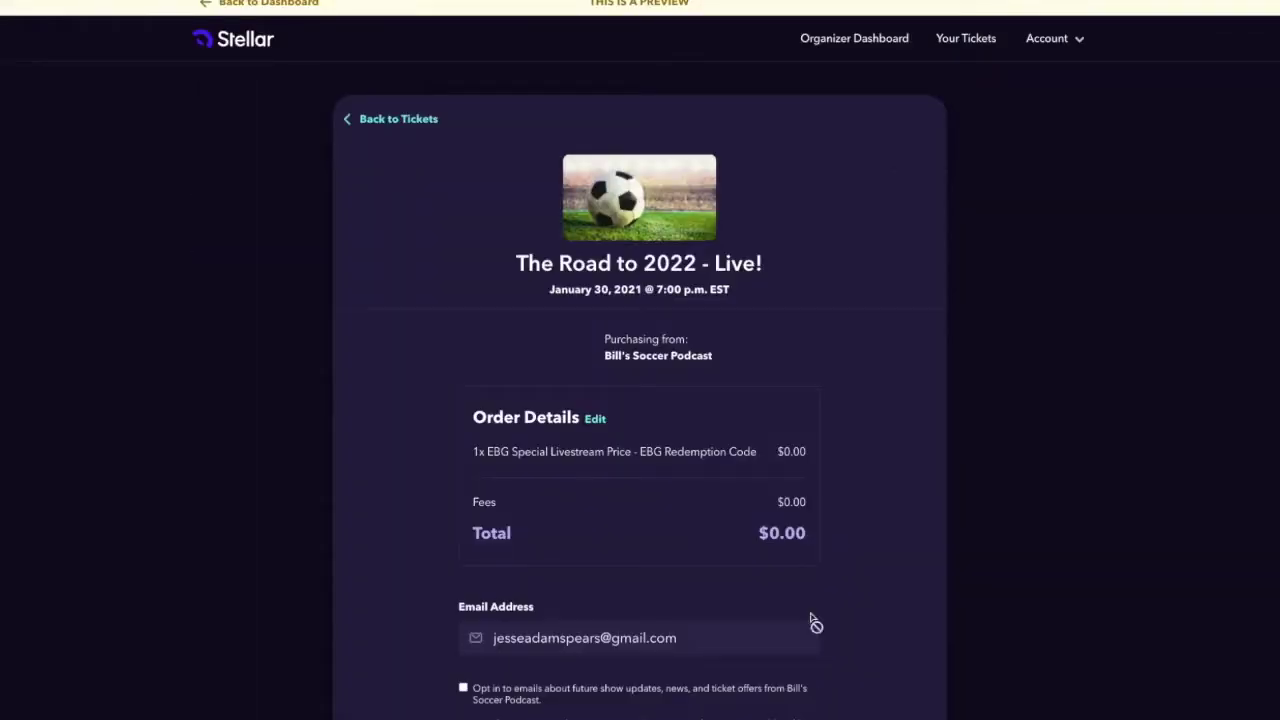
# - Opt in to the organizer's update emails and confirm the $0.00 order
pyautogui.scroll(-3, 855, 545)
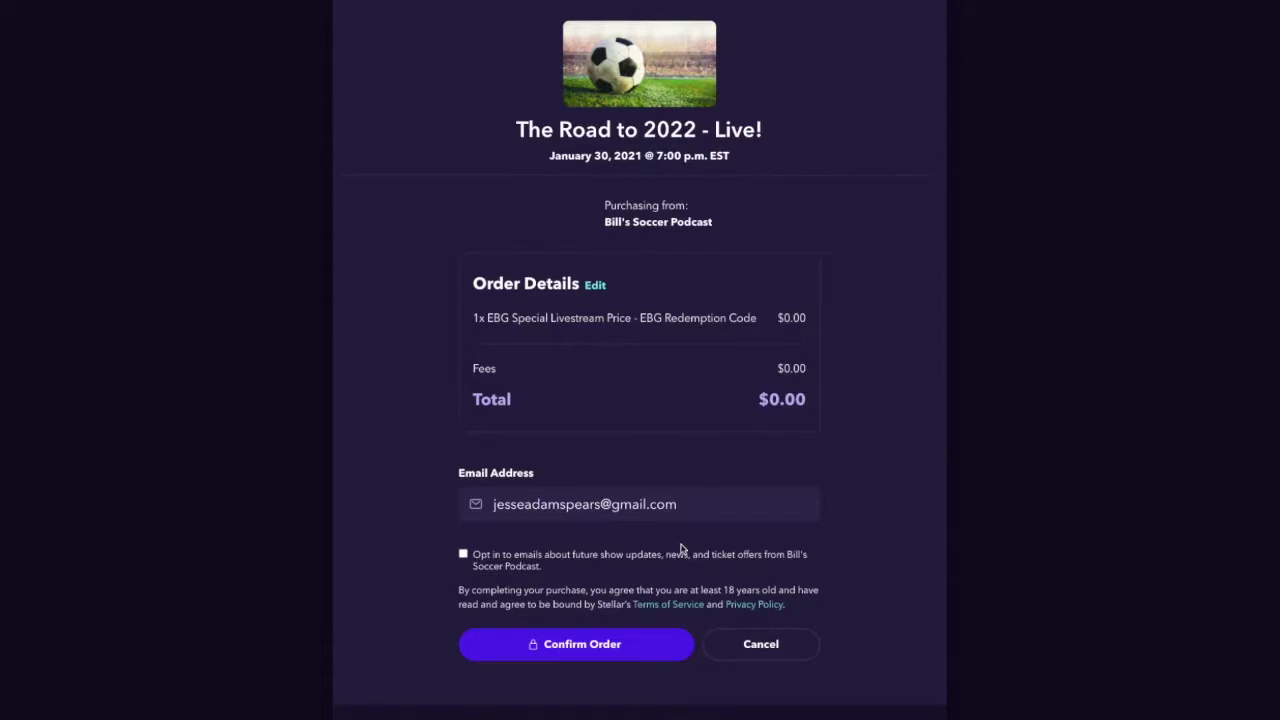
pyautogui.click(463, 557)
pyautogui.click(605, 646)
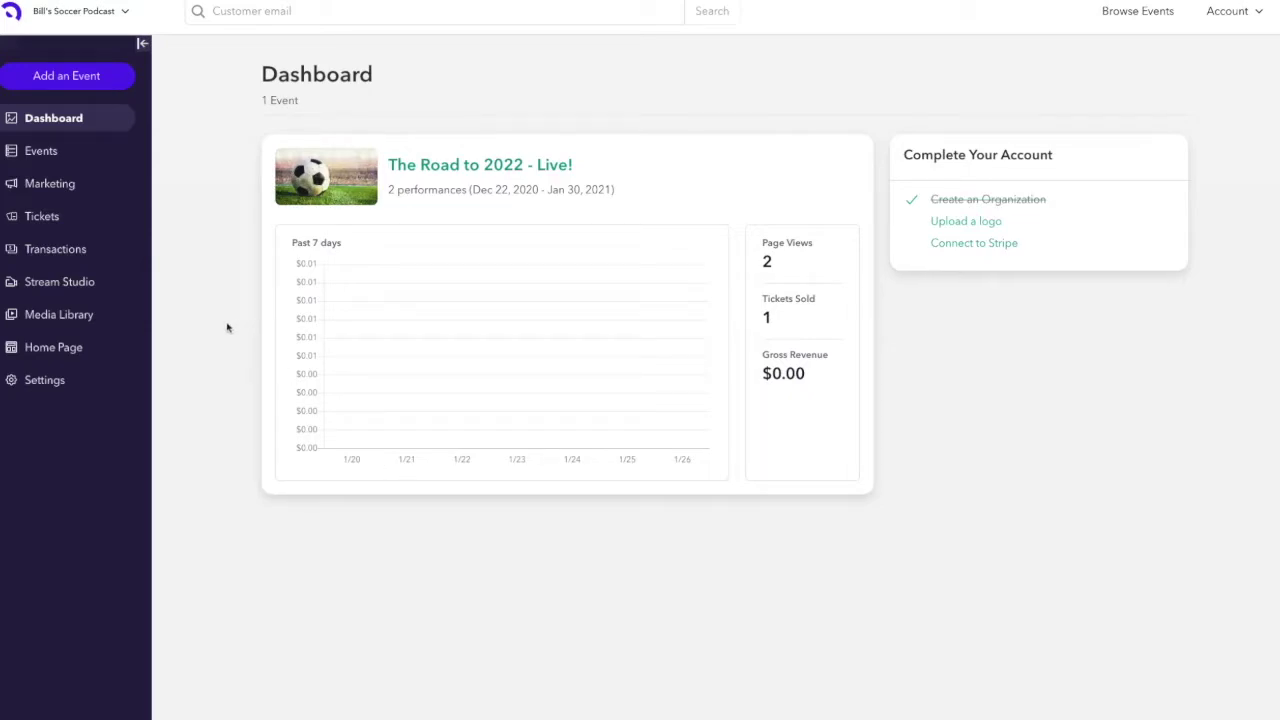
# - Open the Marketing page from the organizer sidebar
pyautogui.click(68, 189)
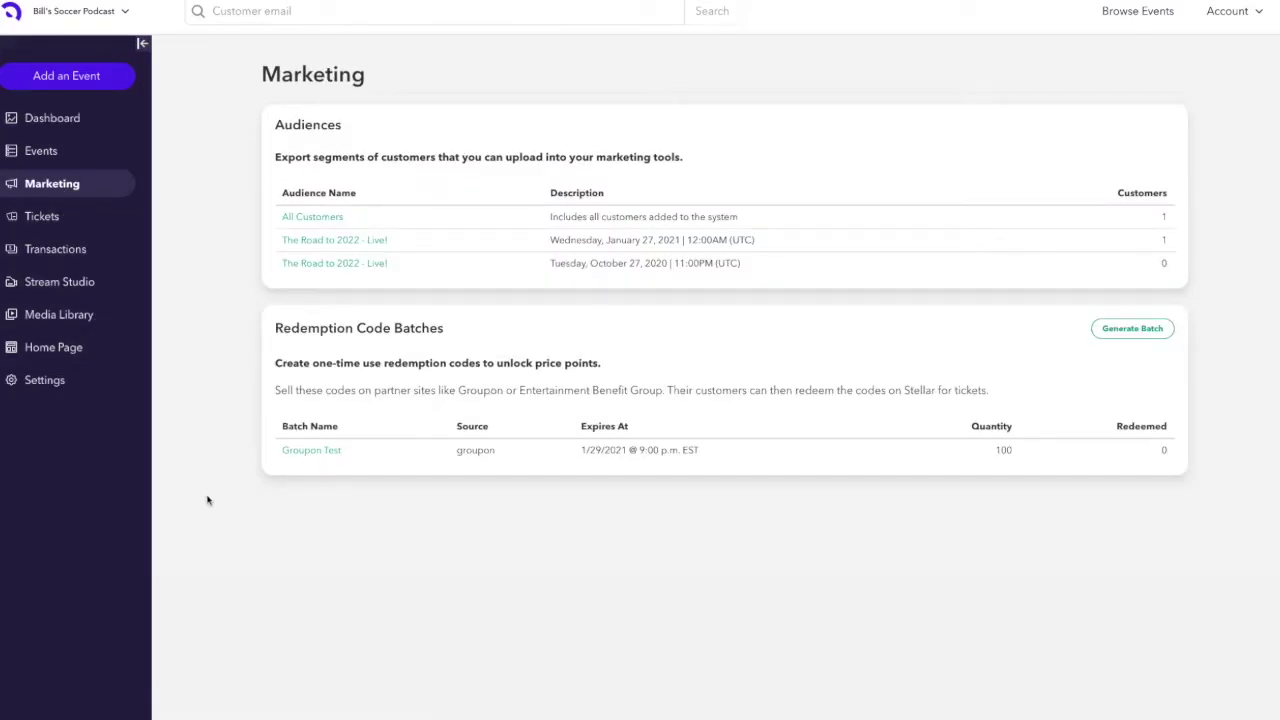
# - Select and then deselect the Redemption Code Batches heading on the Marketing page
pyautogui.tripleClick(391, 330)
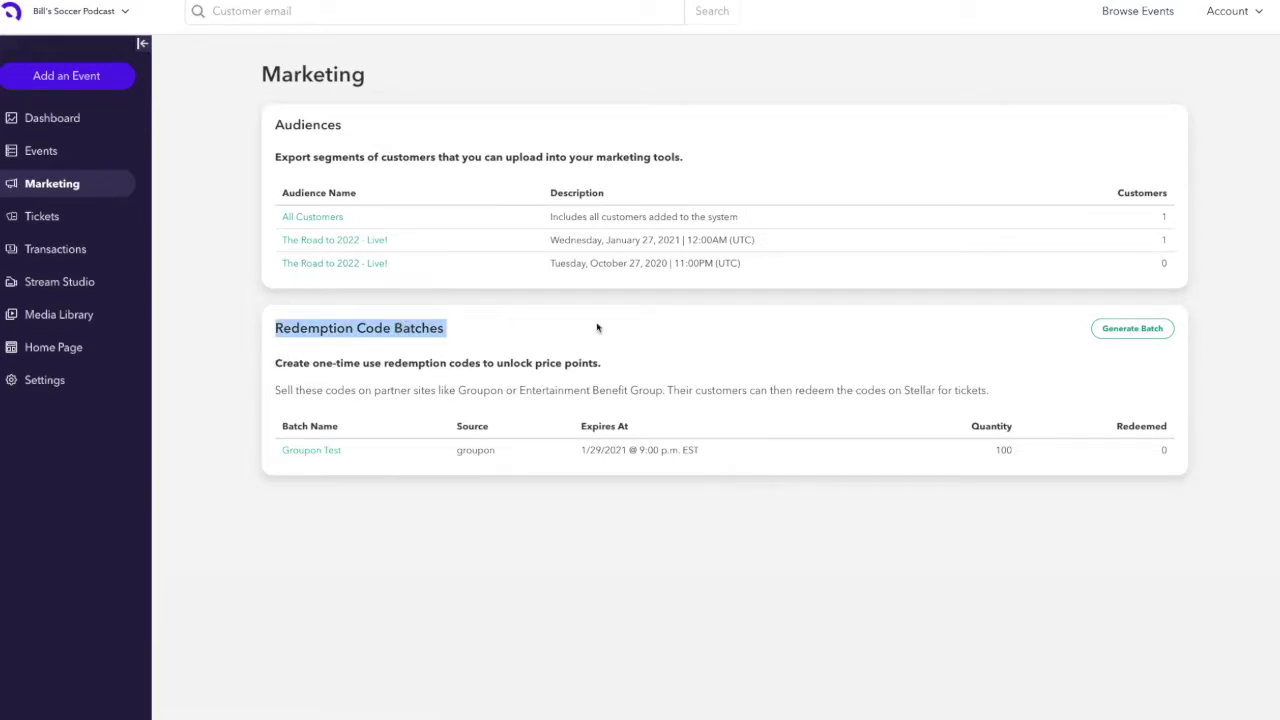
pyautogui.click(734, 334)
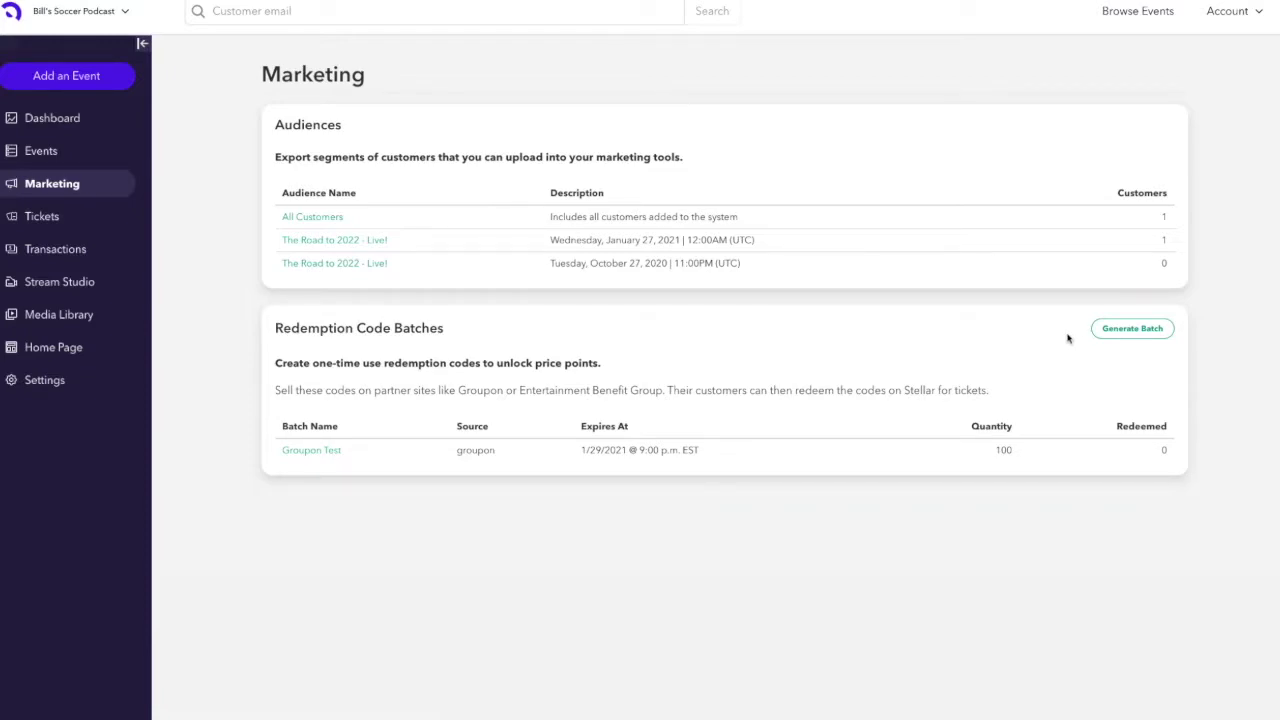
# - Start a new batch named EBG Bill's Soccer Podcast with source ebg
pyautogui.click(1126, 330)
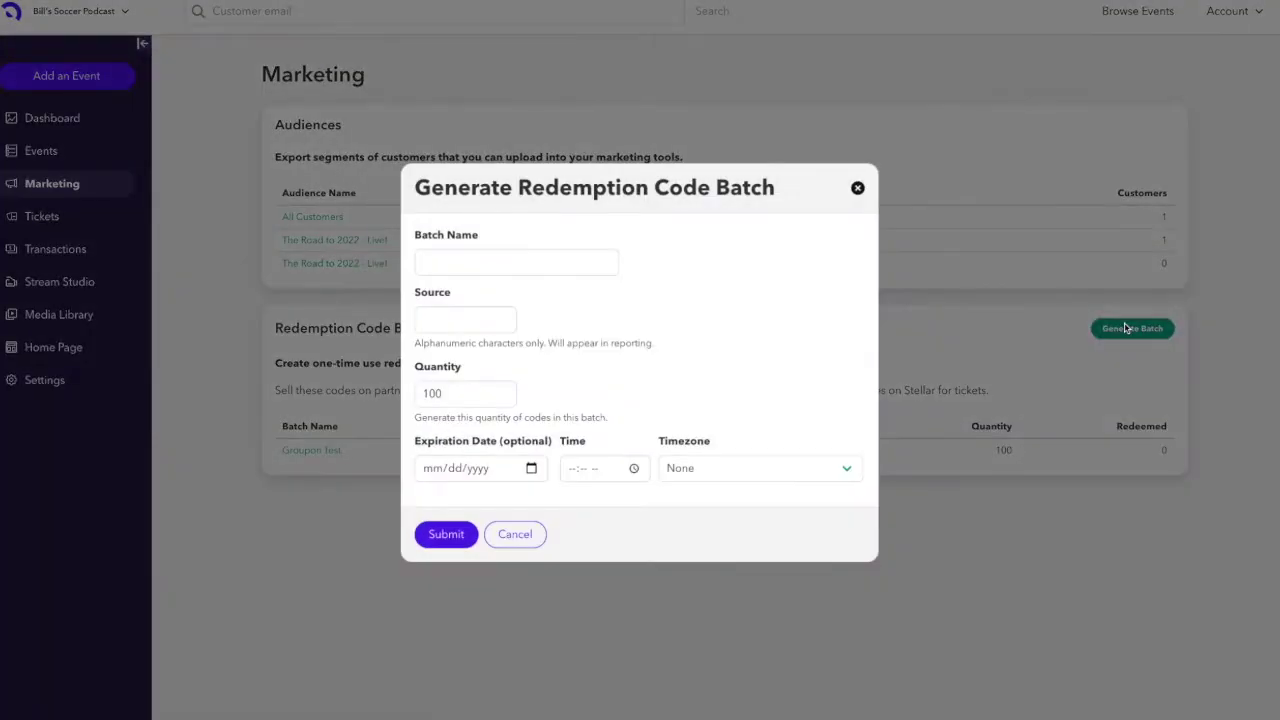
pyautogui.click(572, 265)
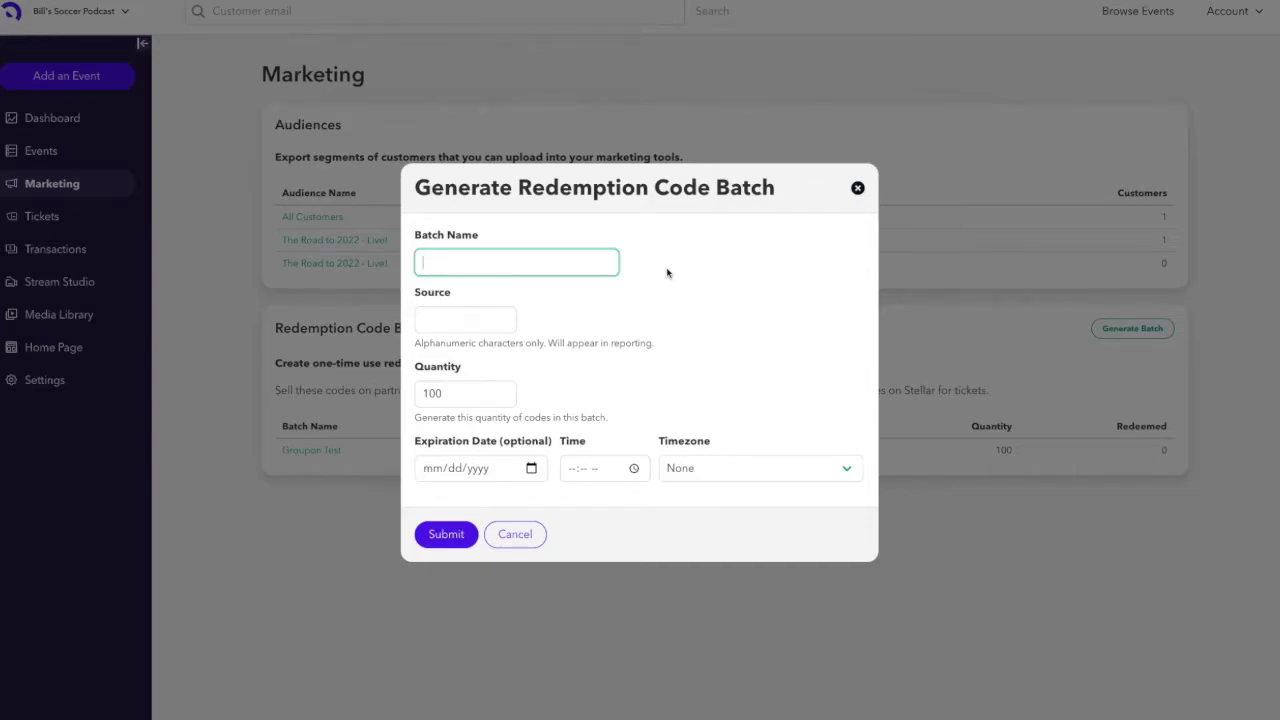
pyautogui.write("EBG Bill's Soccer Podcast")
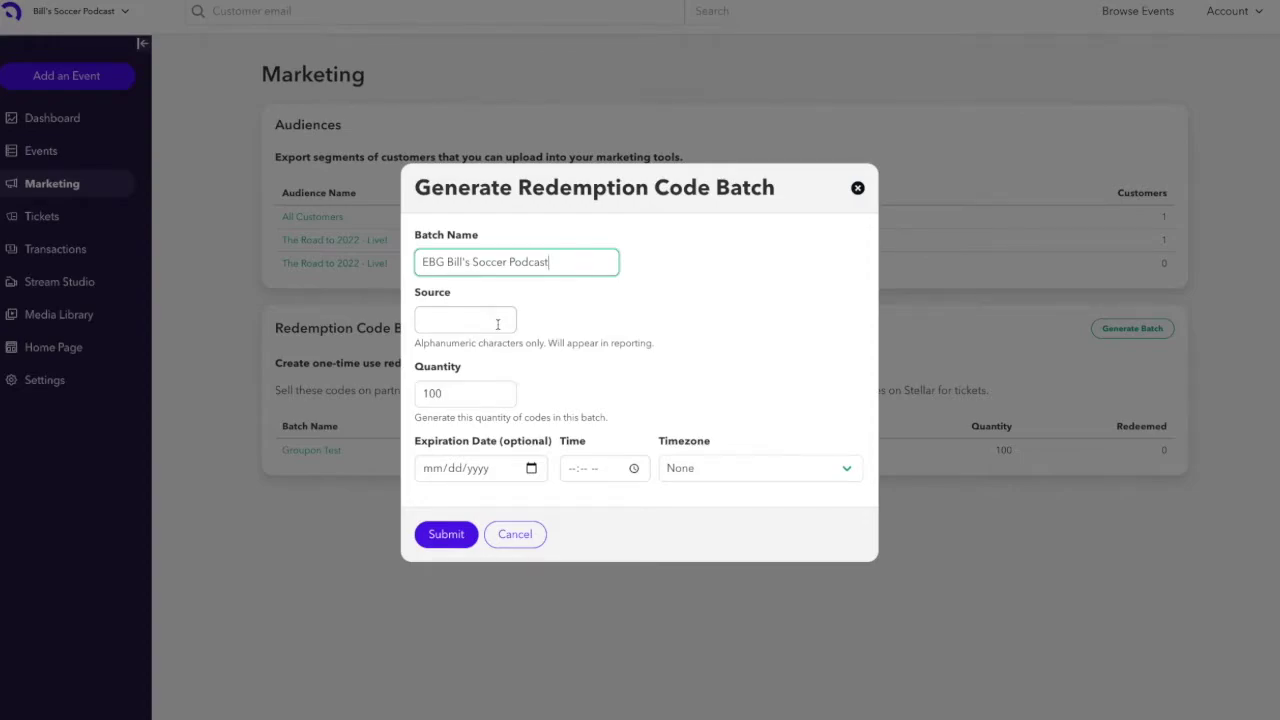
pyautogui.click(497, 324)
pyautogui.write('ebg')
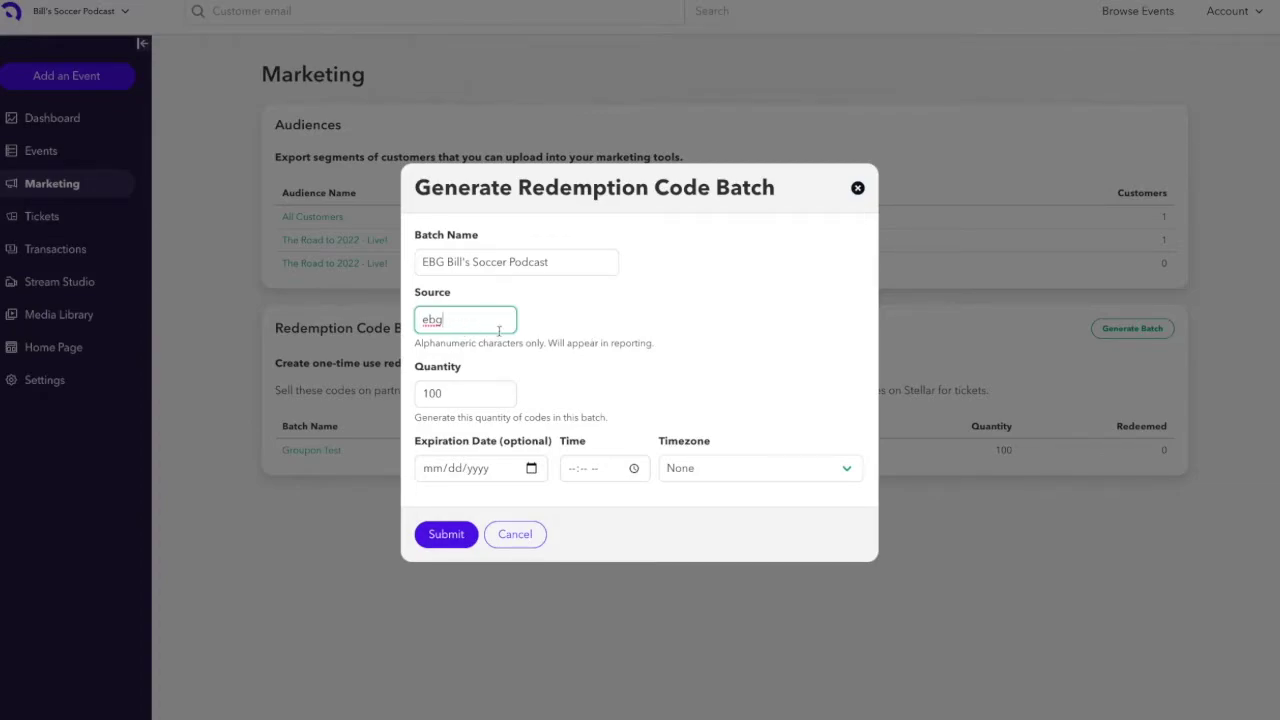
pyautogui.press('Tab')
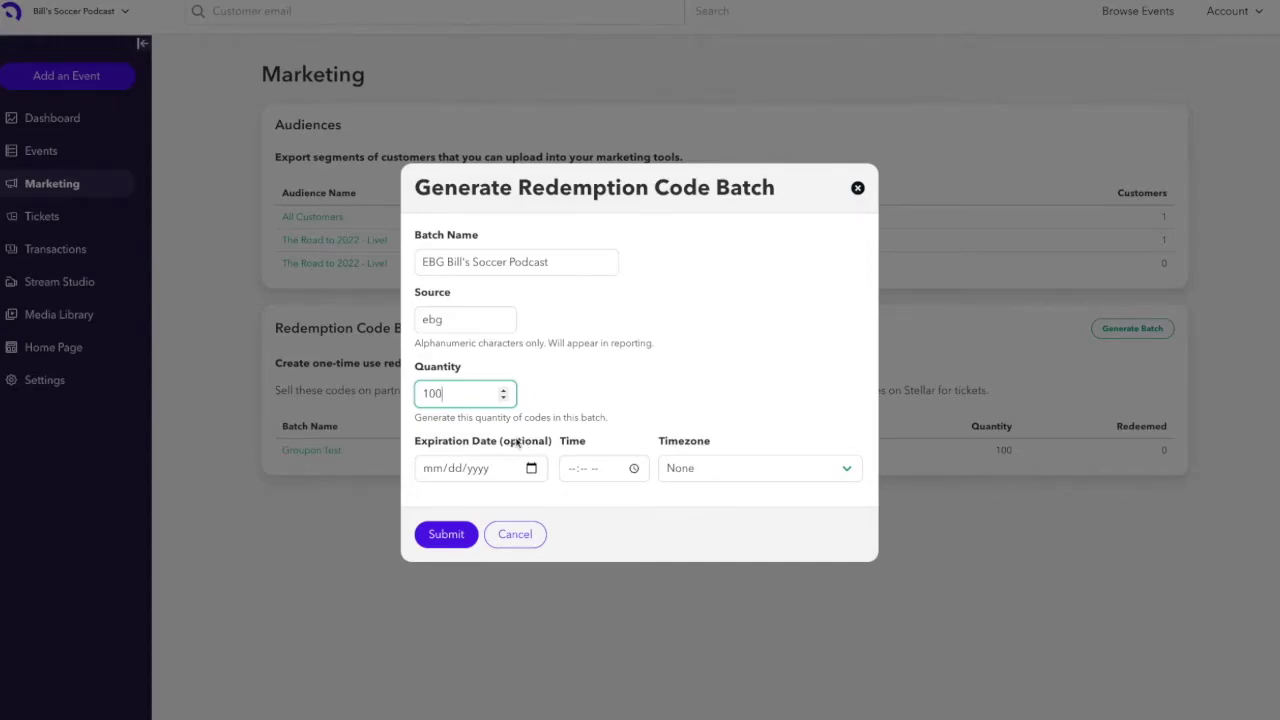
# - Submit the batch with quantity 100 and no expiration date
pyautogui.click(447, 536)
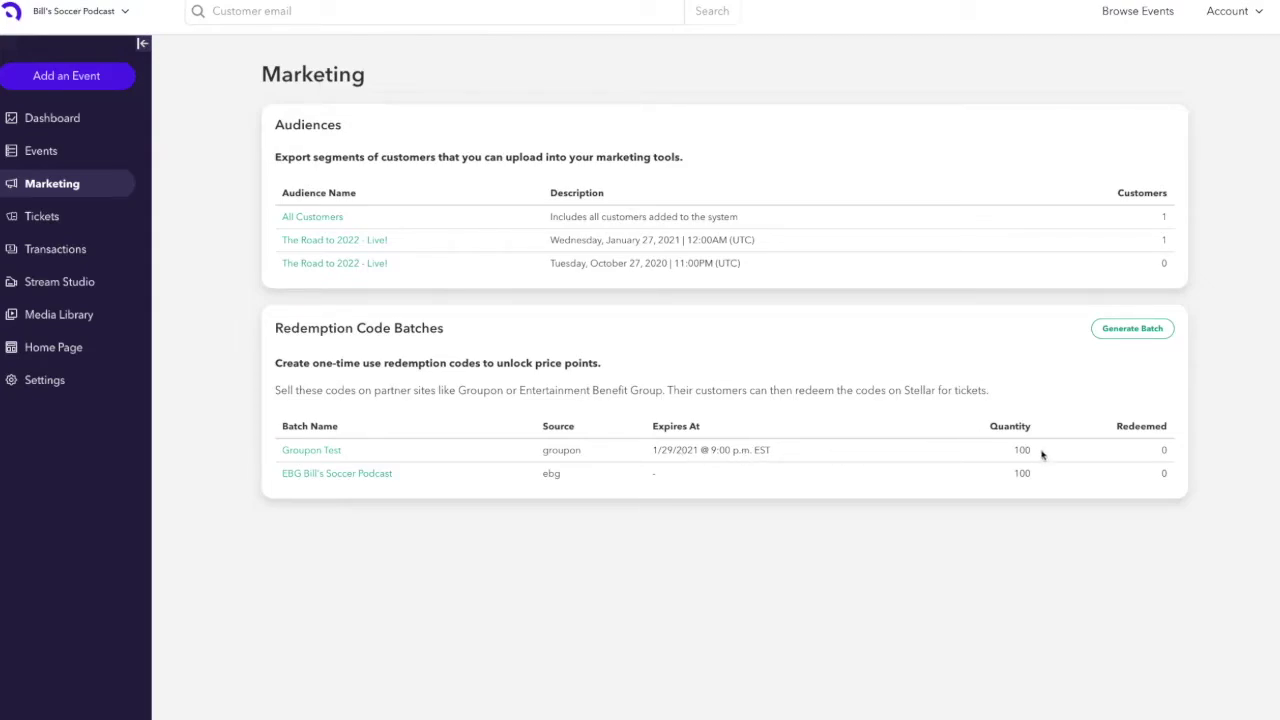
# - Open the EBG Bill's Soccer Podcast batch from the Redemption Code Batches list
pyautogui.click(352, 479)
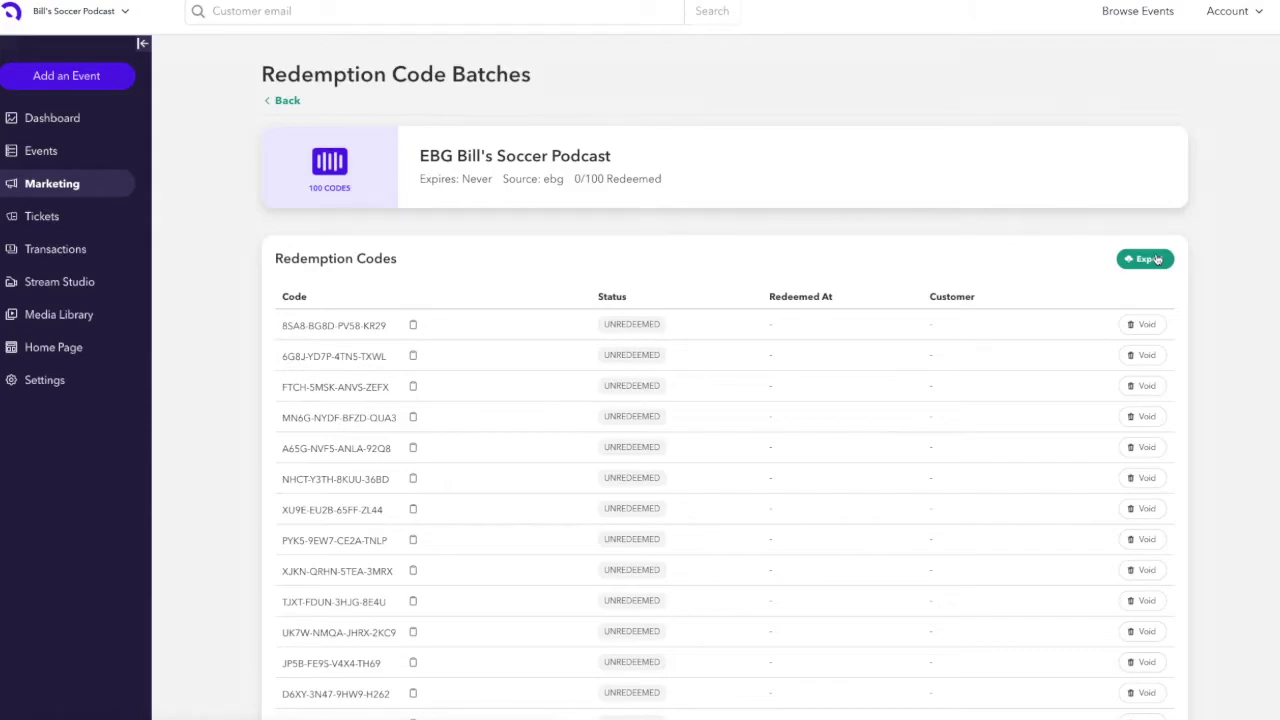
# - Export the batch's codes with all fields, including Code and Batch Source, then dismiss the notice
pyautogui.click(1157, 259)
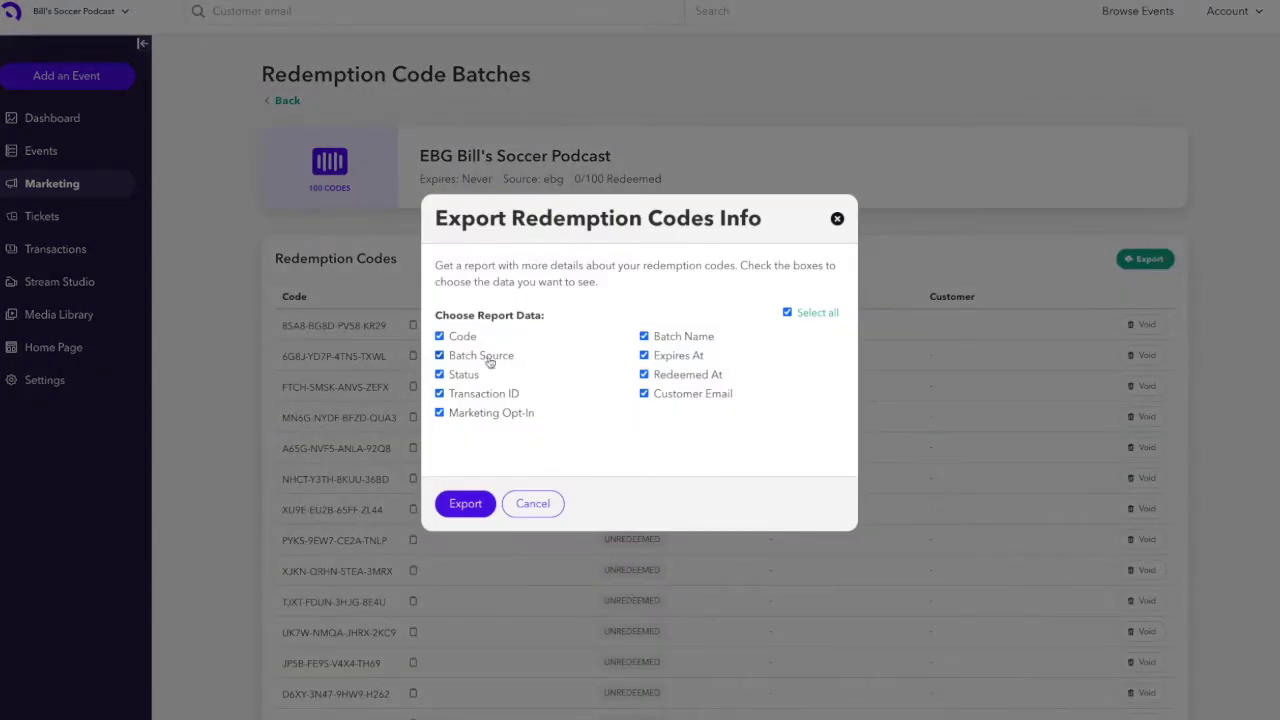
pyautogui.click(451, 337)
pyautogui.click(460, 358)
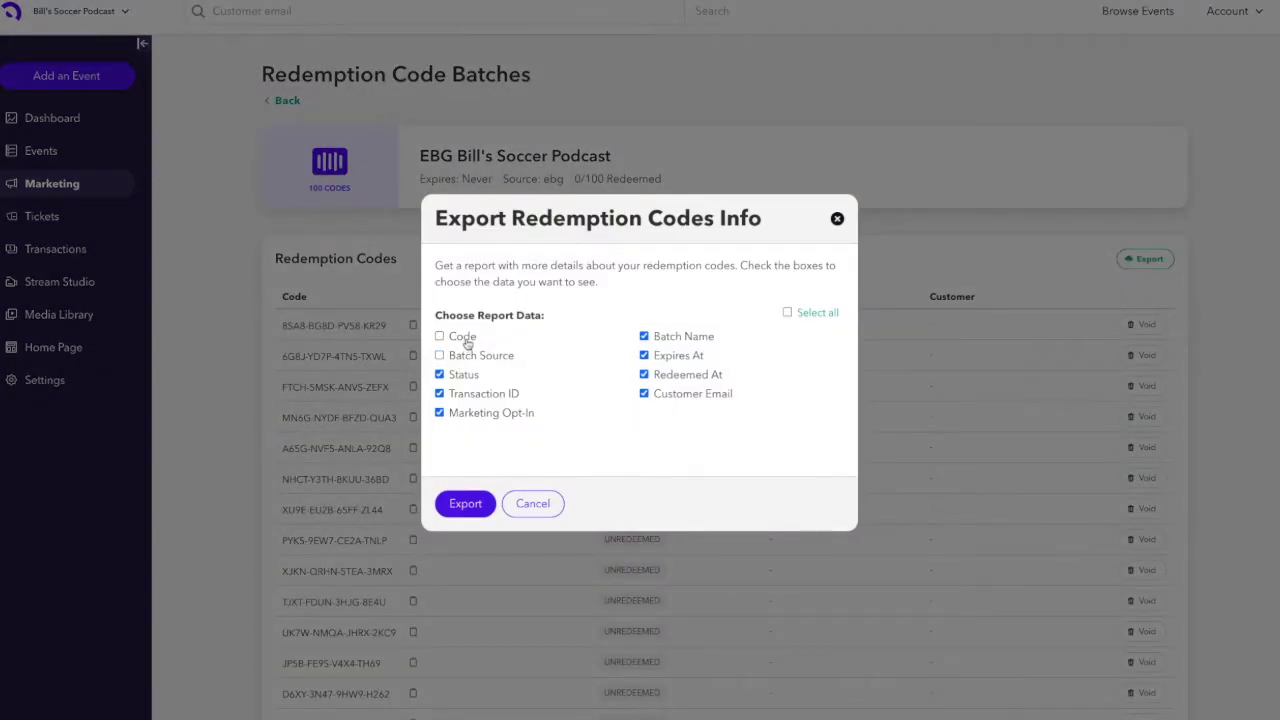
pyautogui.click(466, 340)
pyautogui.click(474, 360)
pyautogui.click(447, 504)
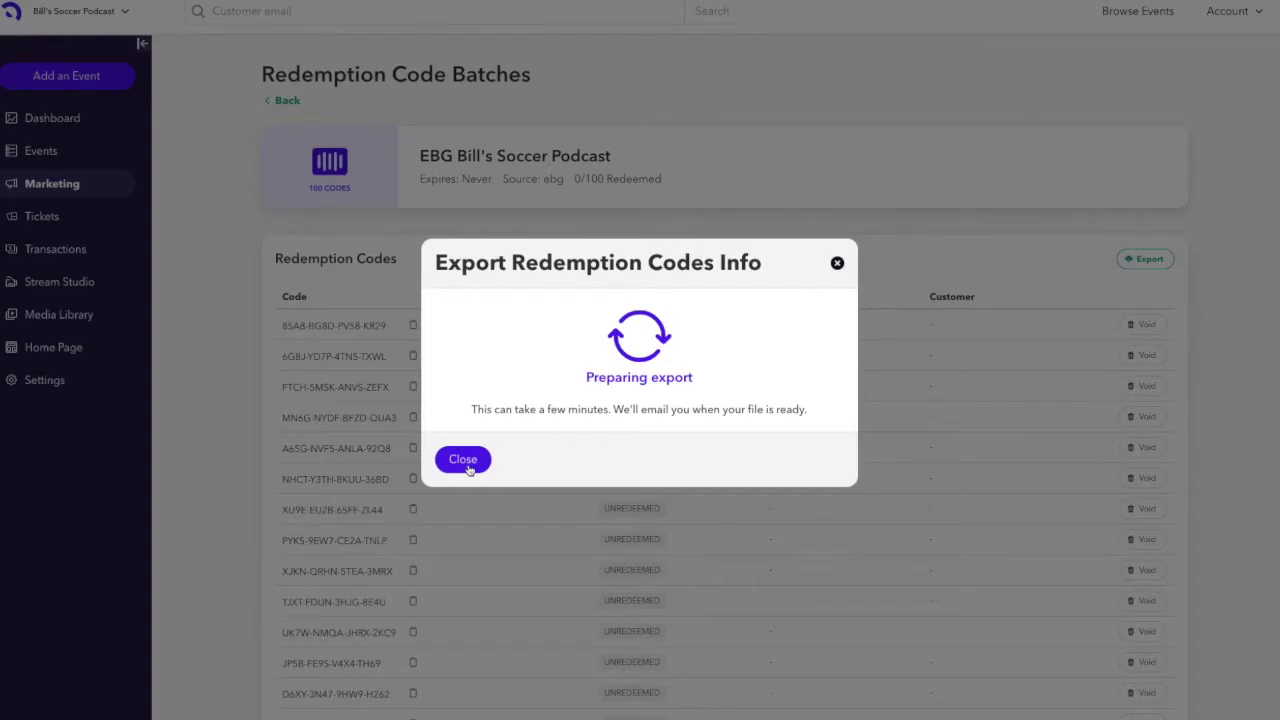
pyautogui.click(463, 460)
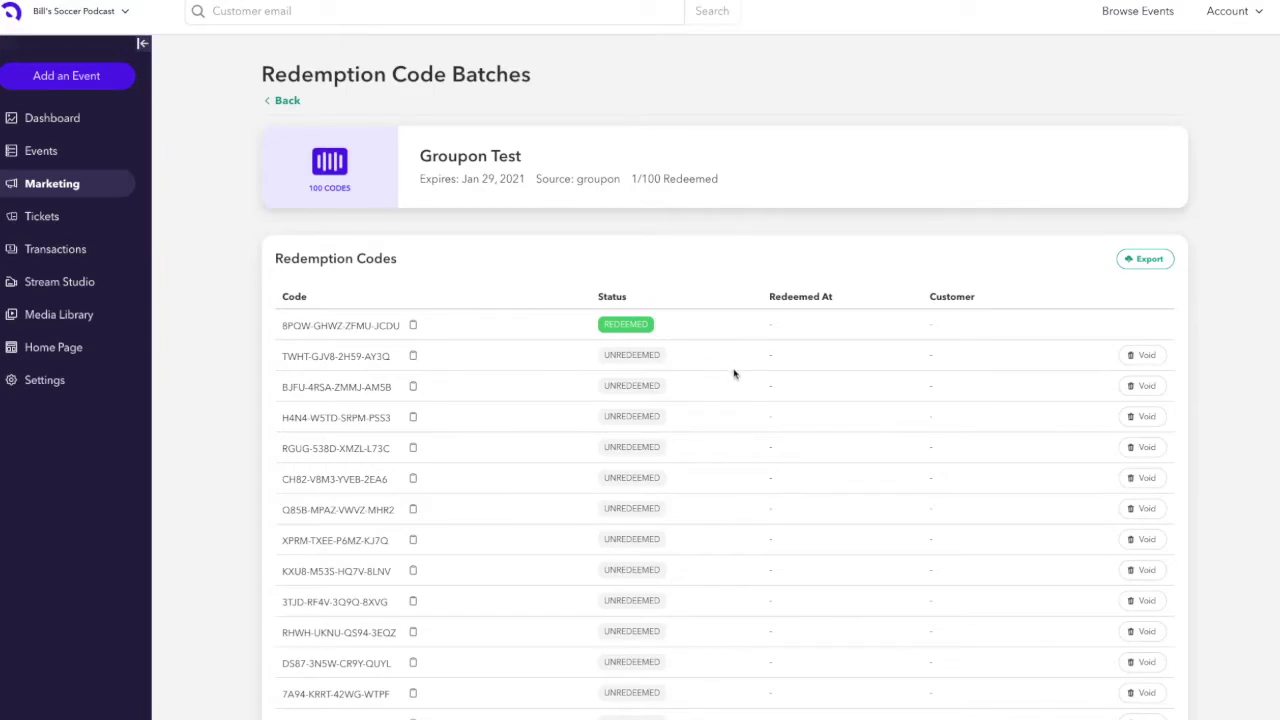
# - Copy the second Groupon Test code and highlight the batch's expiry, source and 1/100 redeemed count
pyautogui.click(413, 357)
pyautogui.click(413, 357)
pyautogui.doubleClick(470, 179)
pyautogui.tripleClick(470, 179)
pyautogui.click(470, 179)
pyautogui.moveTo(576, 180); pyautogui.dragTo(626, 184)
pyautogui.click(634, 180)
pyautogui.moveTo(631, 181); pyautogui.dragTo(665, 173)
pyautogui.click(705, 179)
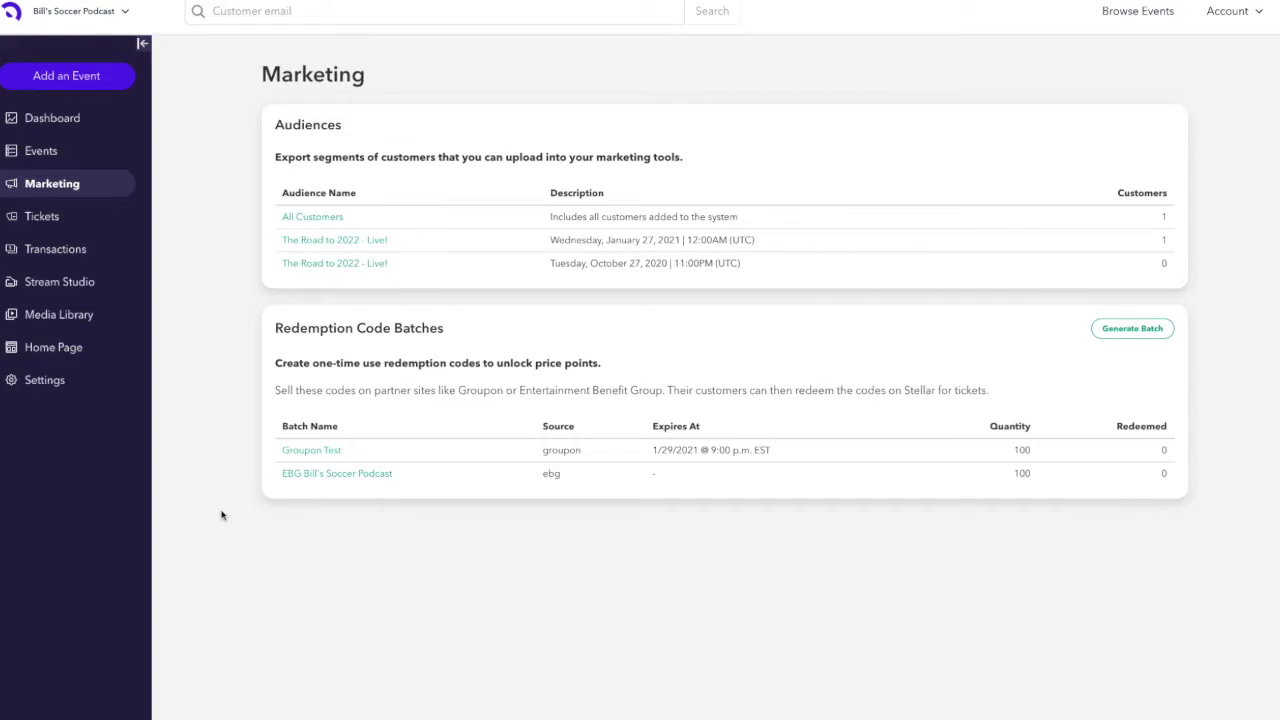
# - Open the 1/30/2021 performance of The Road to 2022 - Live! and start adding an inventory
pyautogui.click(50, 153)
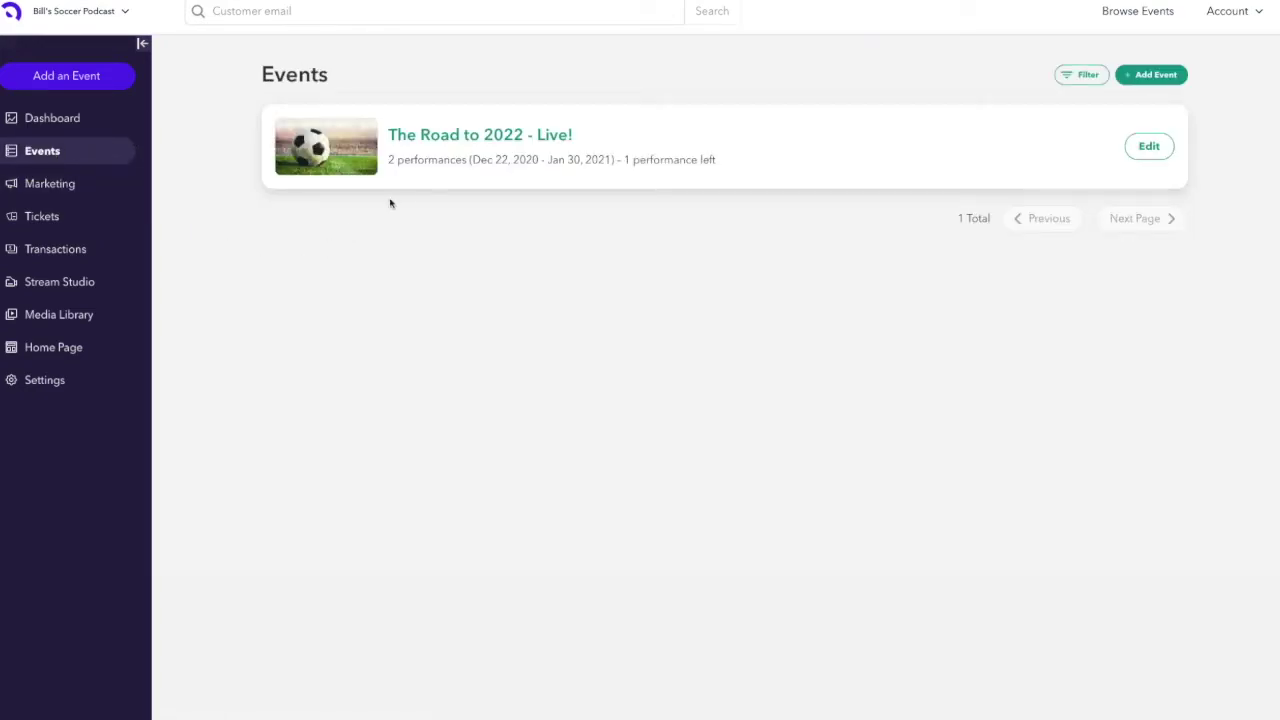
pyautogui.click(454, 140)
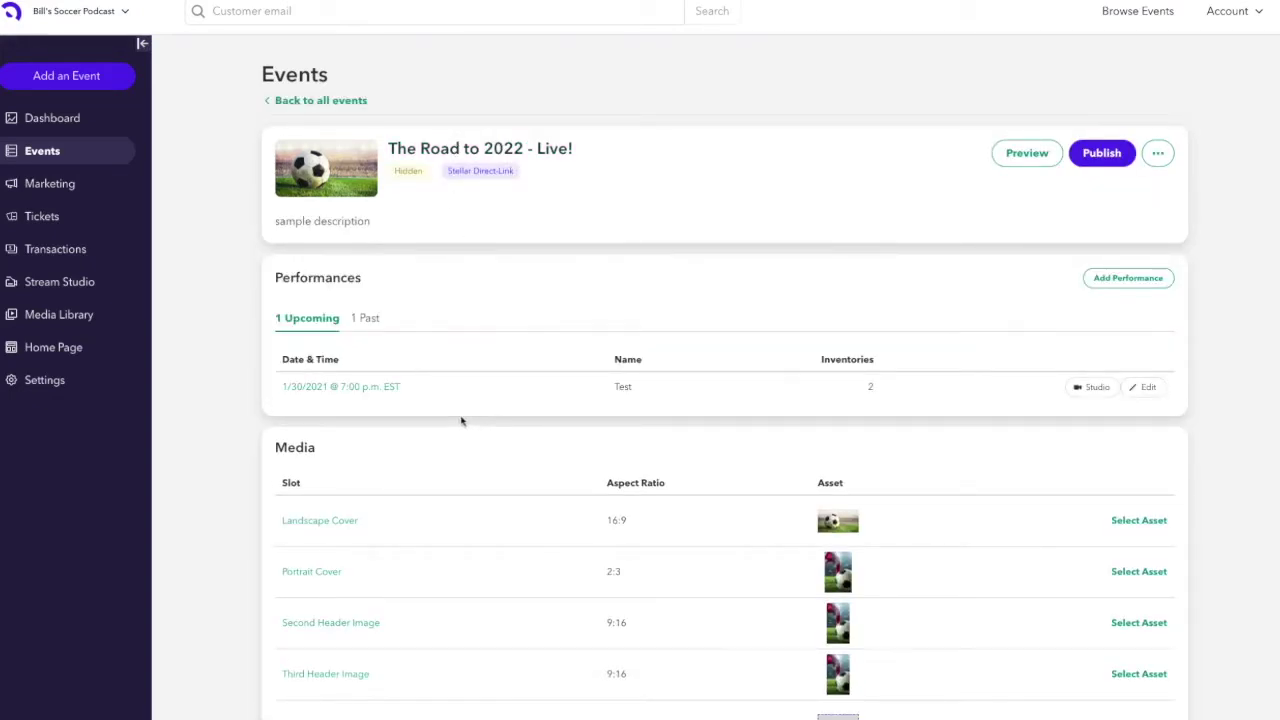
pyautogui.click(367, 389)
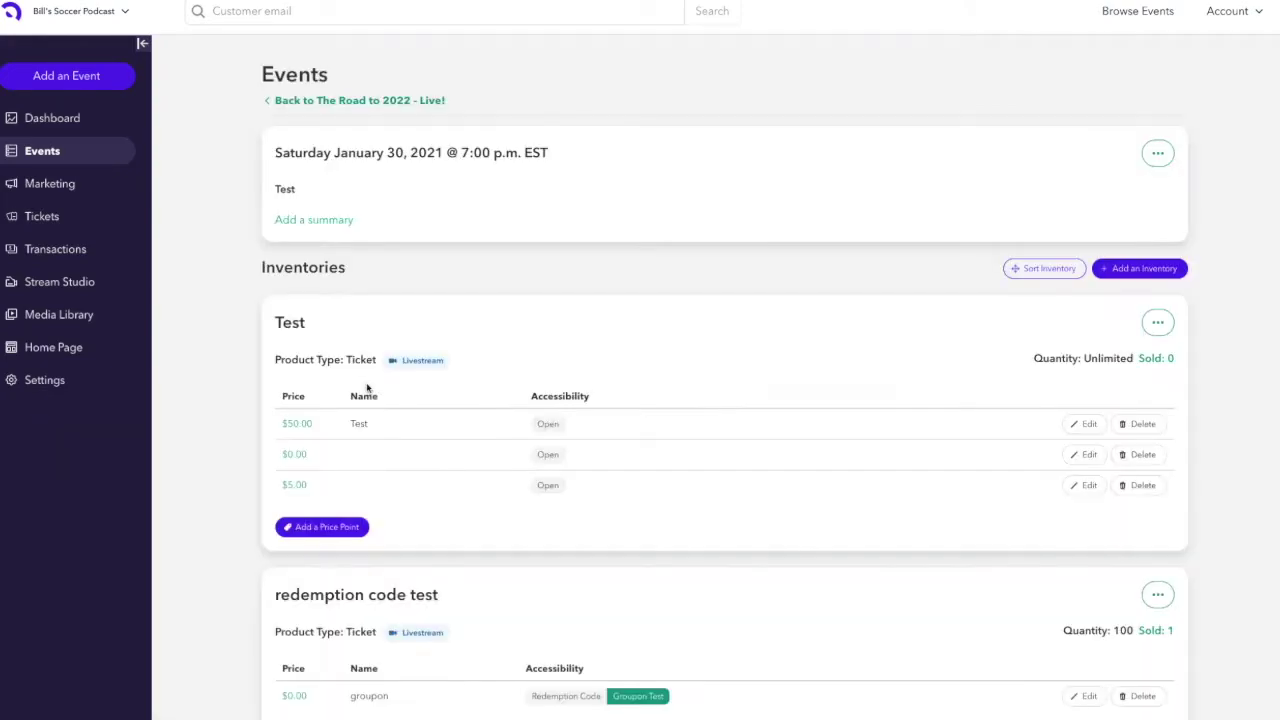
pyautogui.scroll(-1, 512, 490)
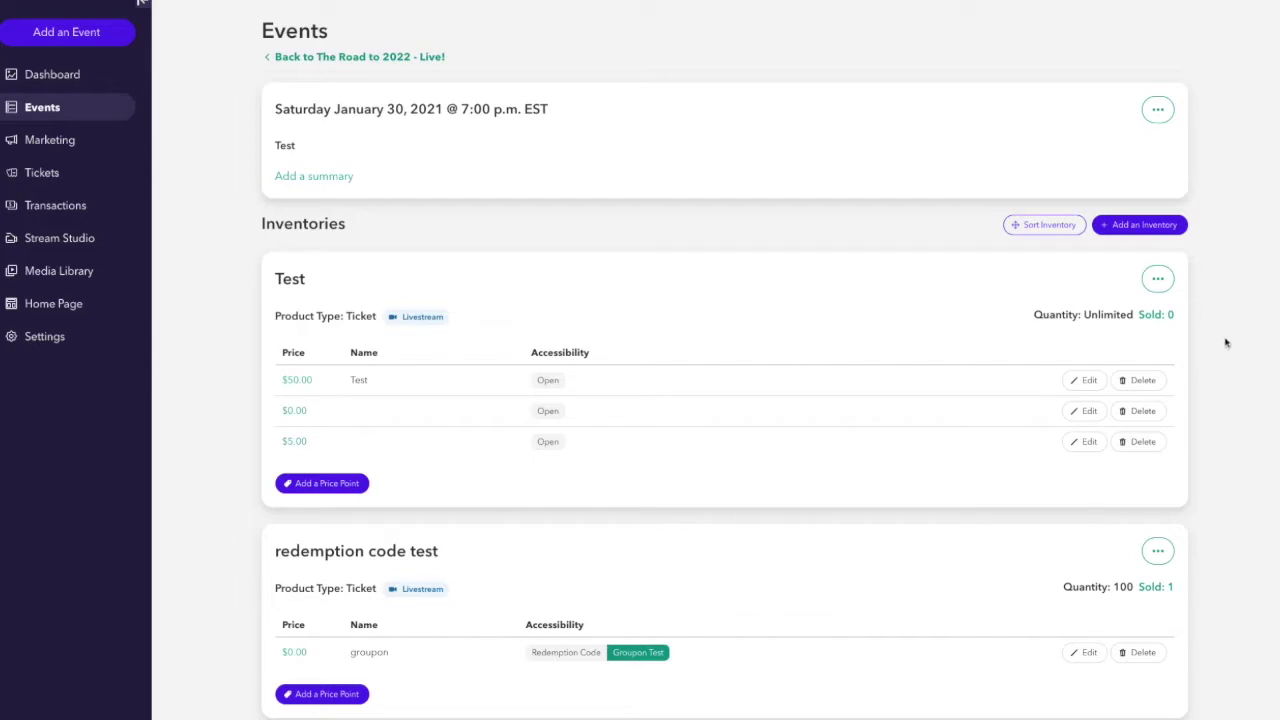
pyautogui.click(1171, 230)
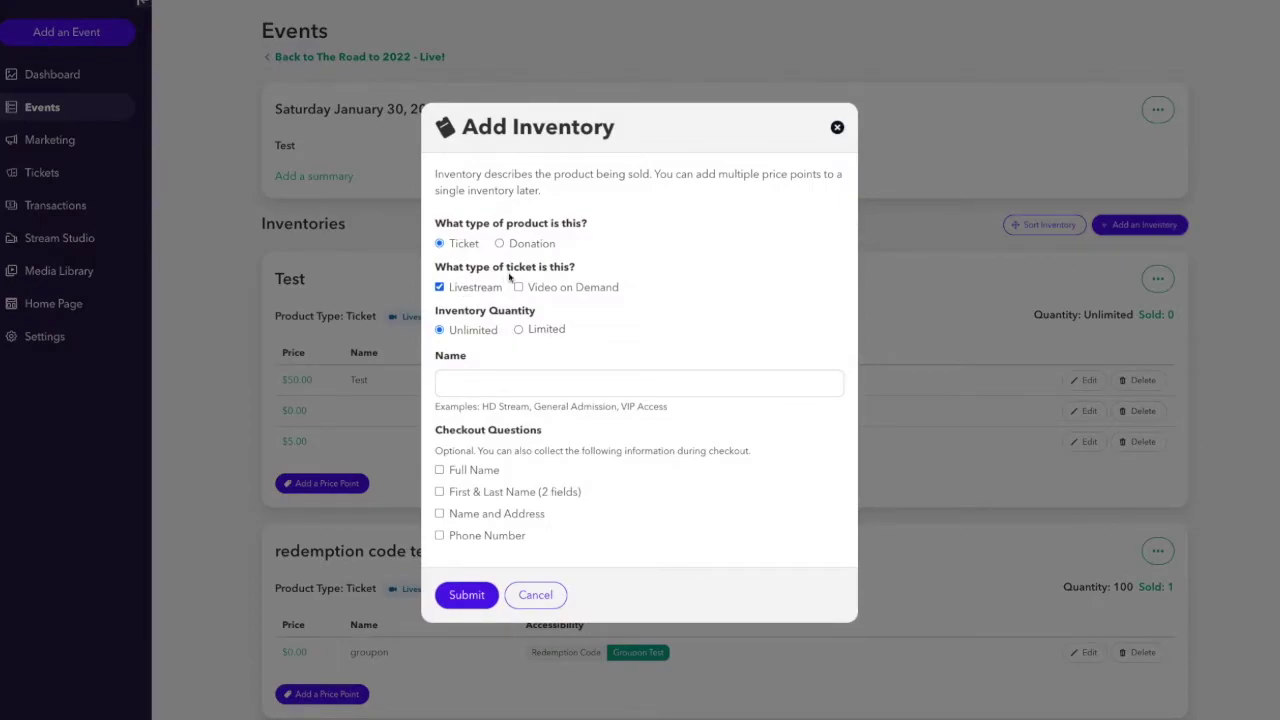
# - Add video on demand to the ticket and limit the inventory quantity to 100
pyautogui.click(518, 288)
pyautogui.click(521, 332)
pyautogui.click(586, 328)
pyautogui.write('10000')
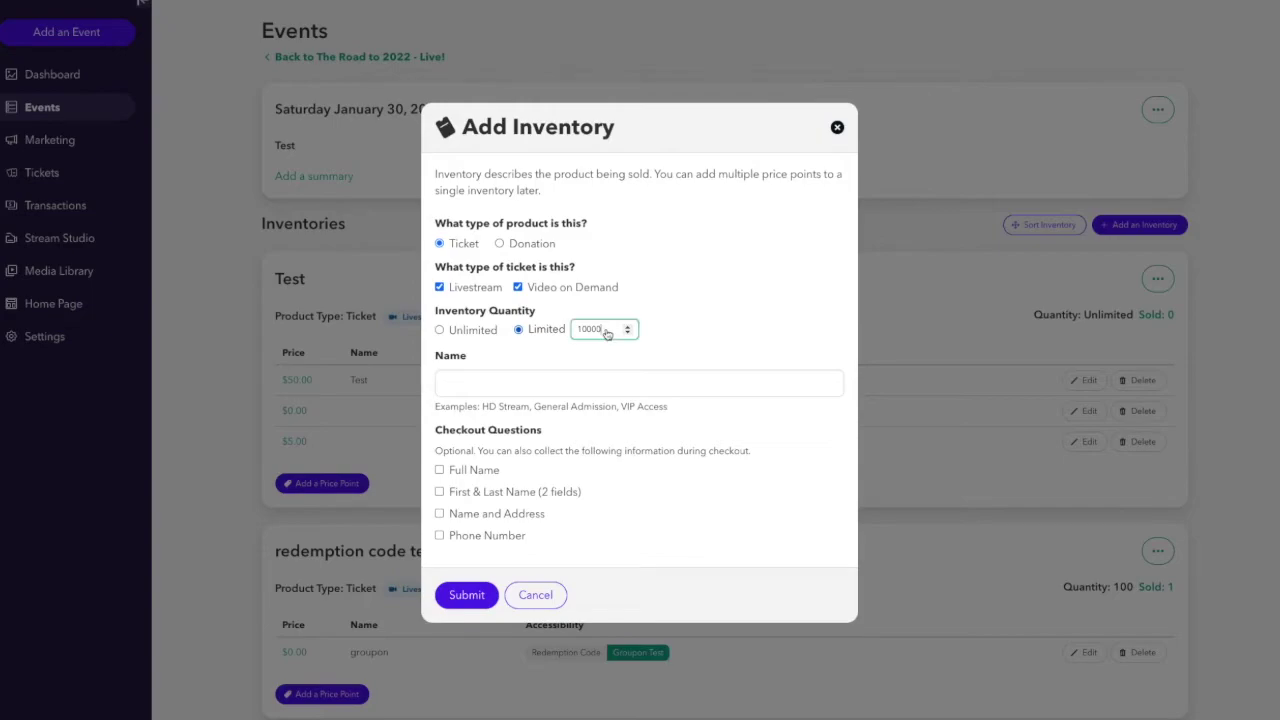
pyautogui.press('BackSpace')
pyautogui.click(711, 352)
# - Name the inventory 'EBG Special Livestream Price' and submit it
pyautogui.click(495, 388)
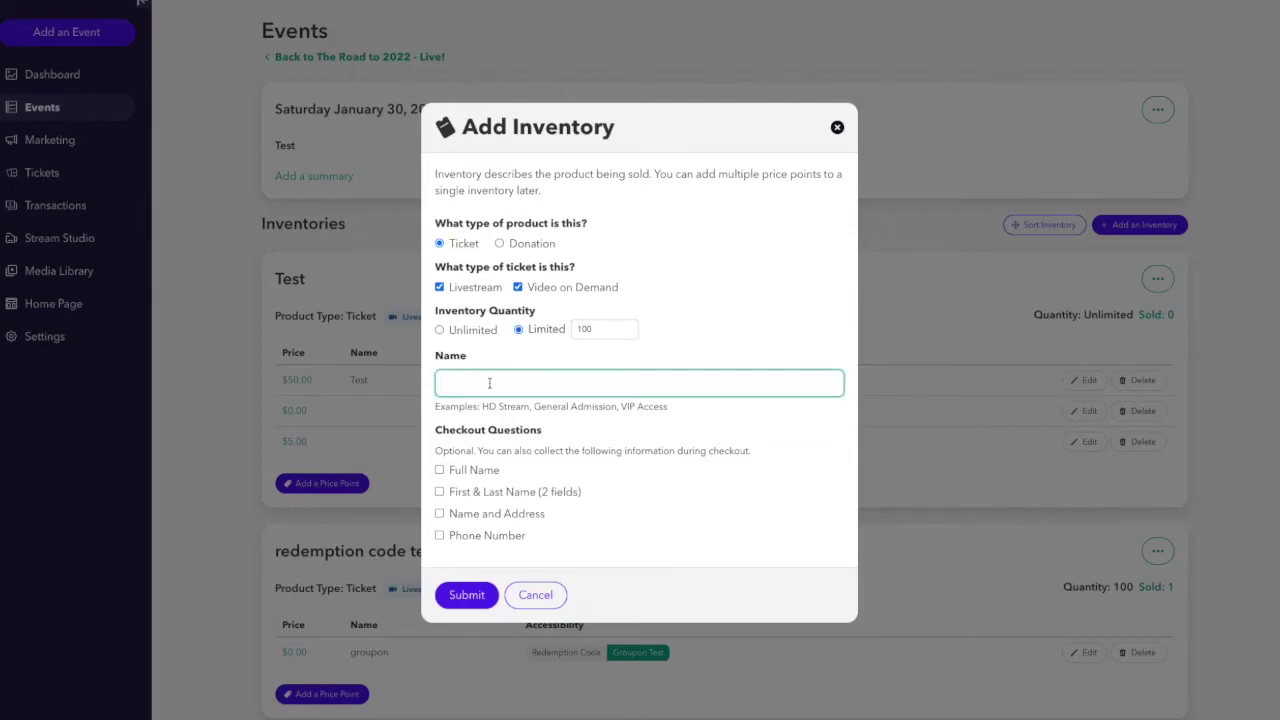
pyautogui.write('EBG Special Livestream Price')
pyautogui.scroll(-1, 689, 423)
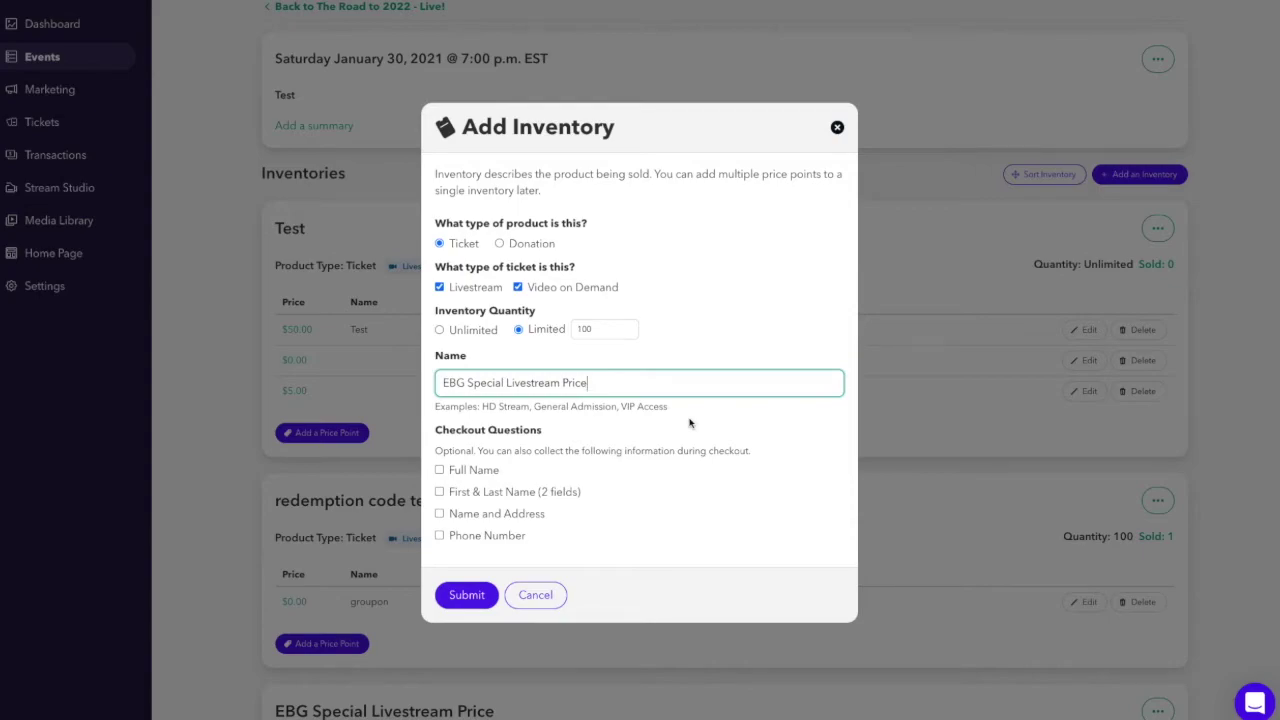
pyautogui.click(579, 447)
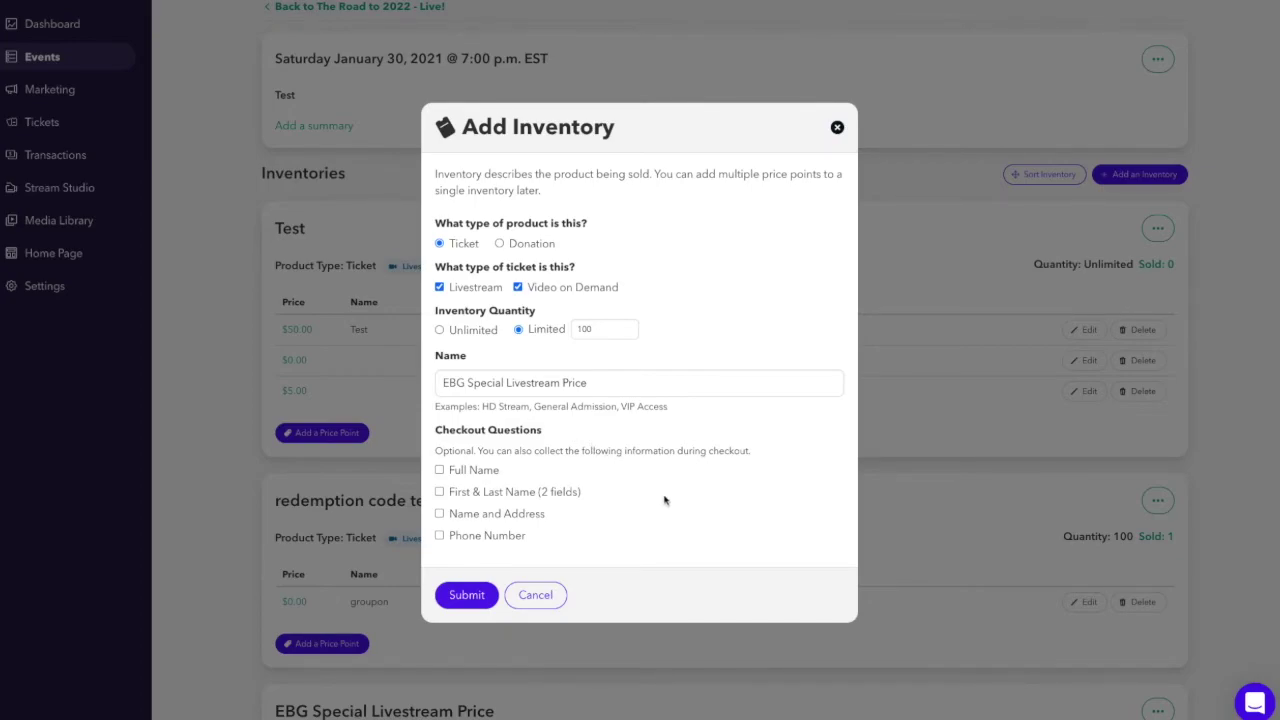
pyautogui.click(477, 597)
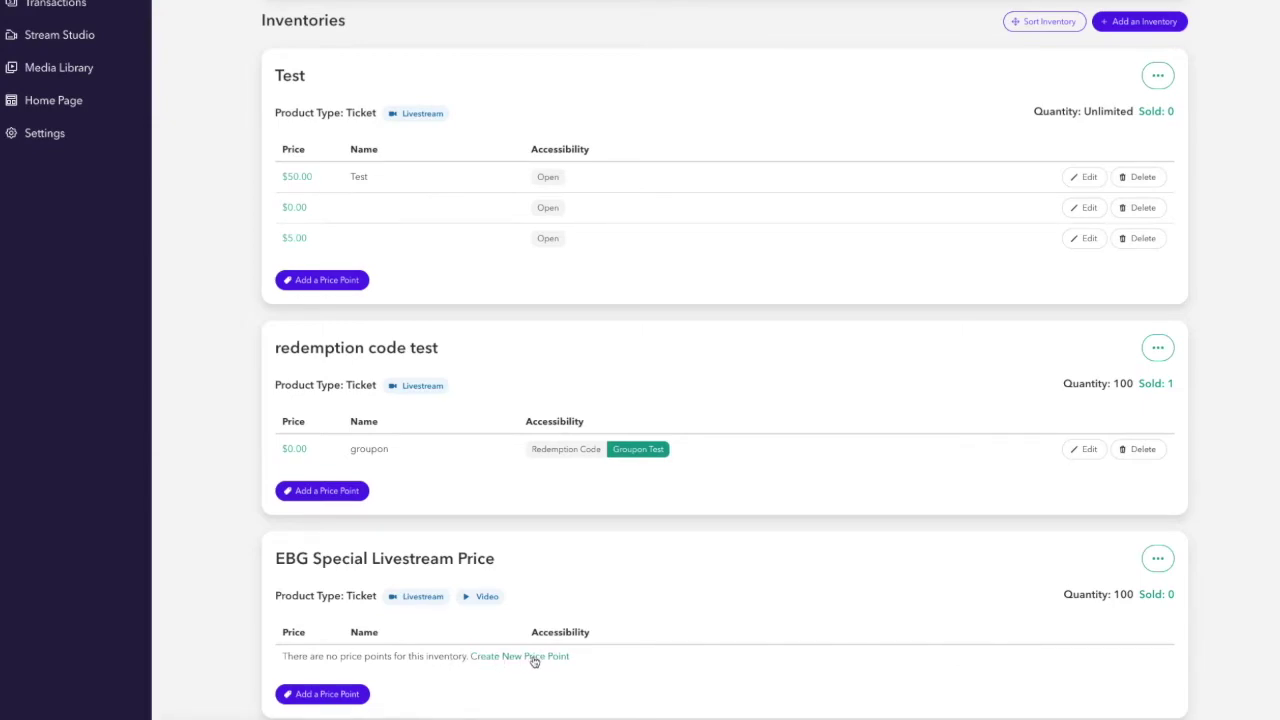
# - Create a price point under the new inventory with price 0.00 and name 'EBG Redemption Code'
pyautogui.click(535, 658)
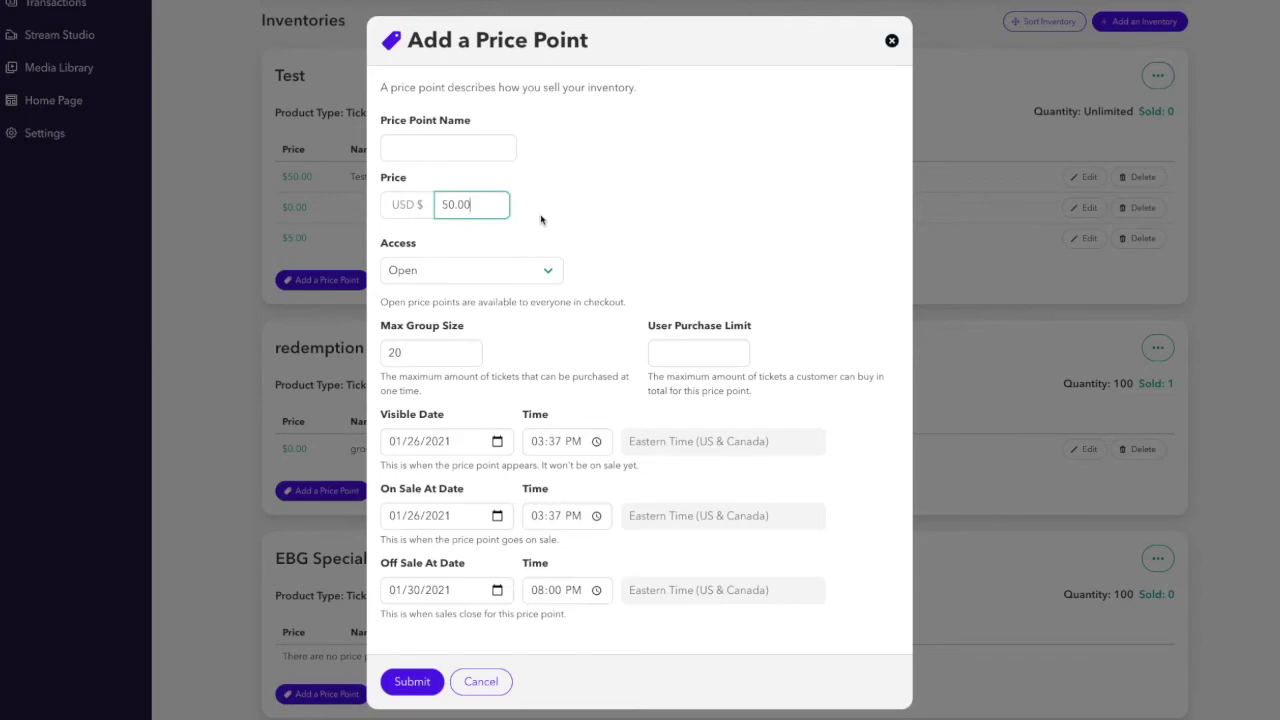
pyautogui.press('Left')
pyautogui.press('Left')
pyautogui.press('Left')
pyautogui.press('Left')
pyautogui.press('BackSpace')
pyautogui.click(425, 150)
pyautogui.write('EBG Redemption Code')
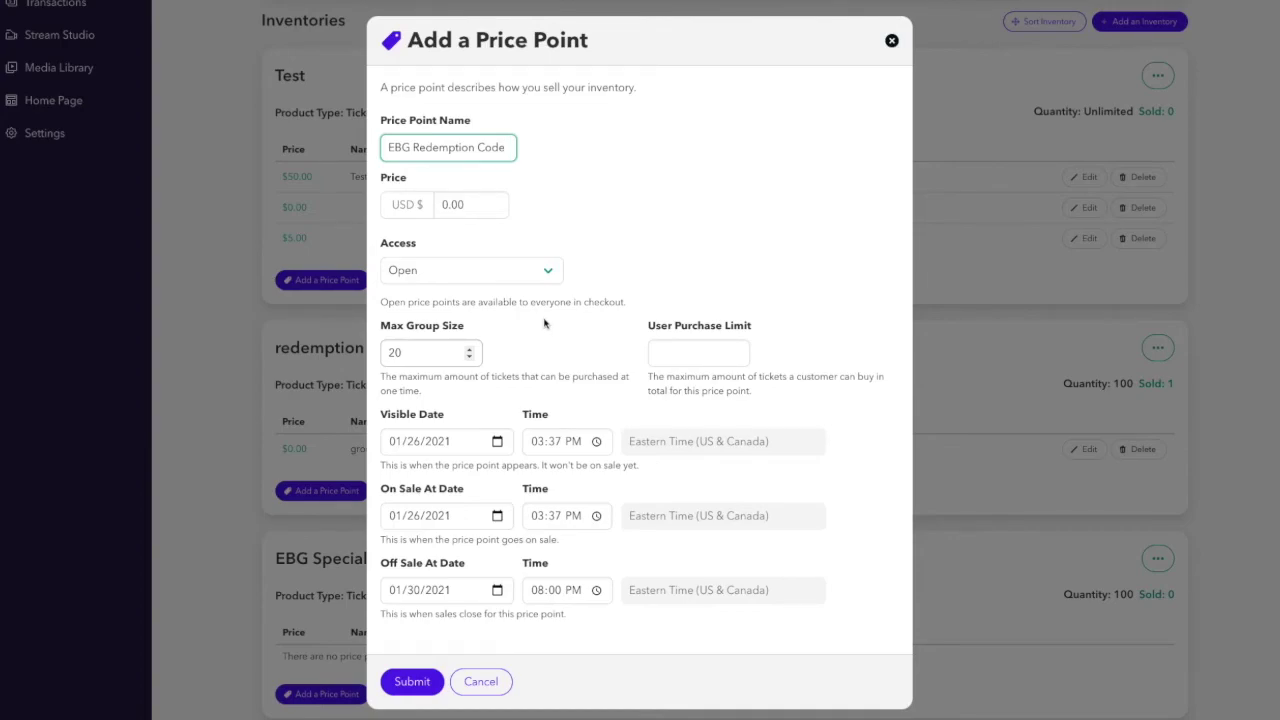
pyautogui.click(532, 278)
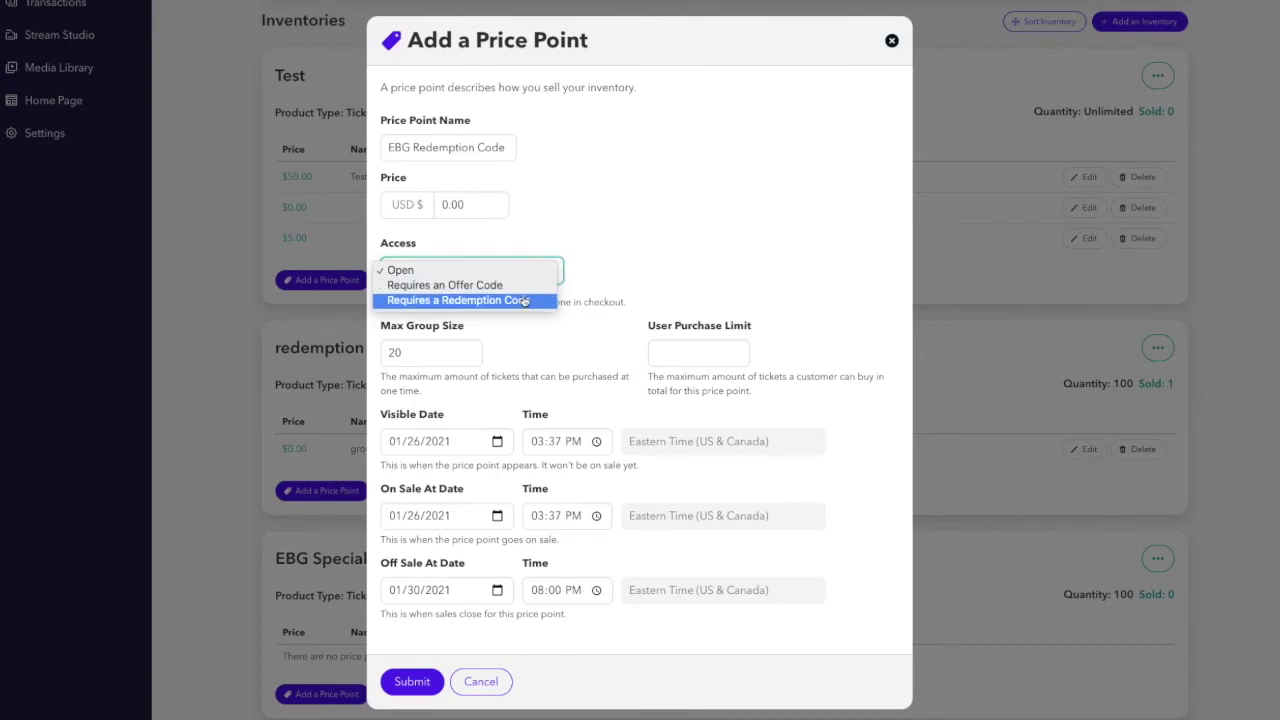
# - Set access to require a redemption code from the 'EBG Bill's Soccer Podcast' batch
pyautogui.click(522, 300)
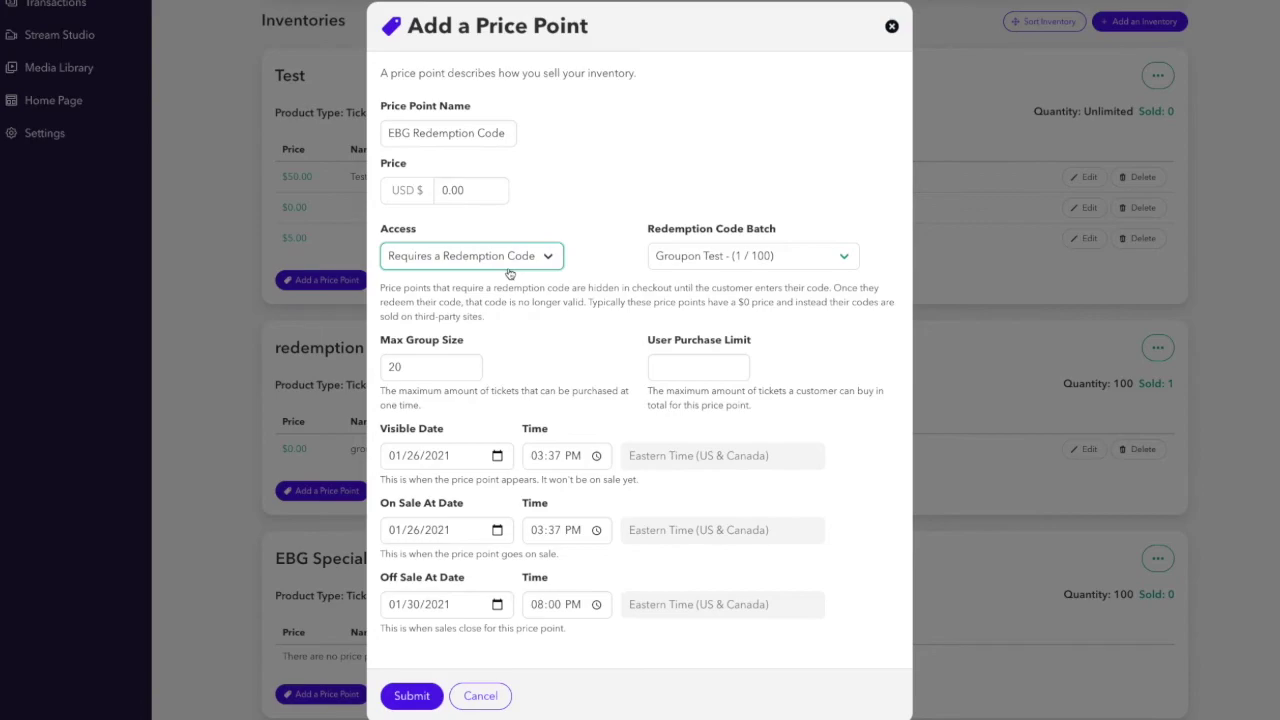
pyautogui.click(757, 265)
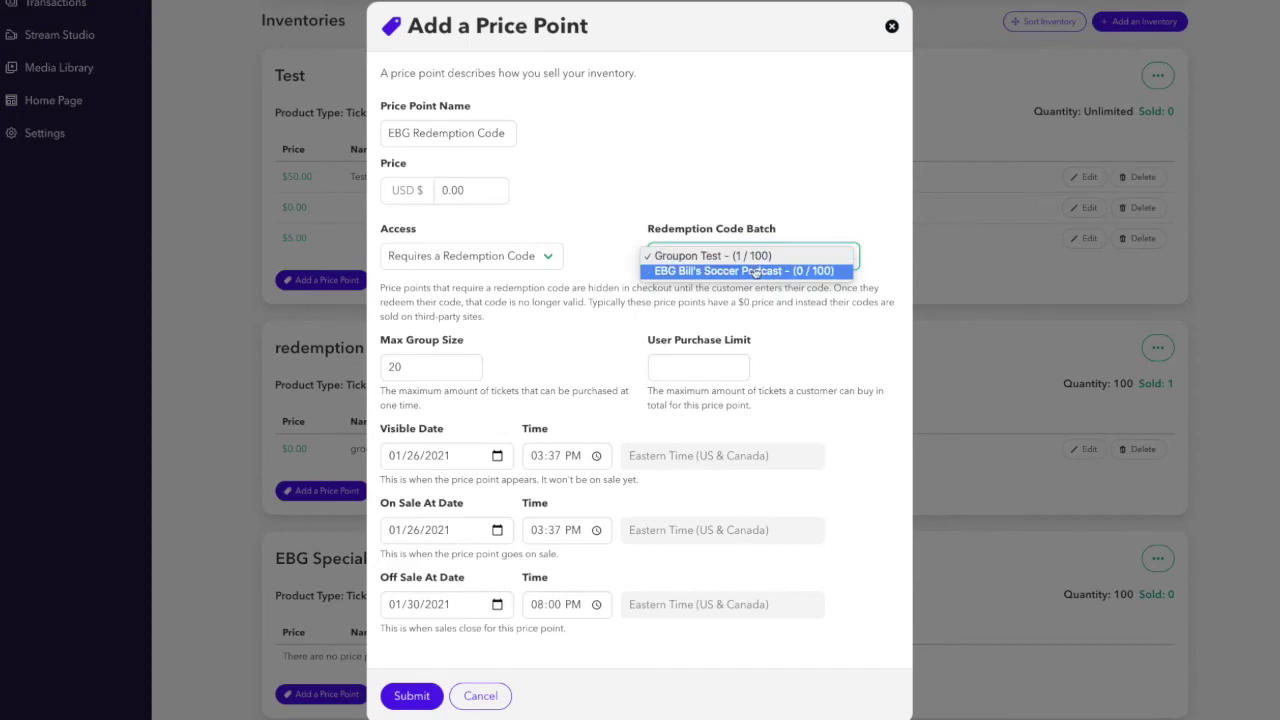
pyautogui.click(755, 272)
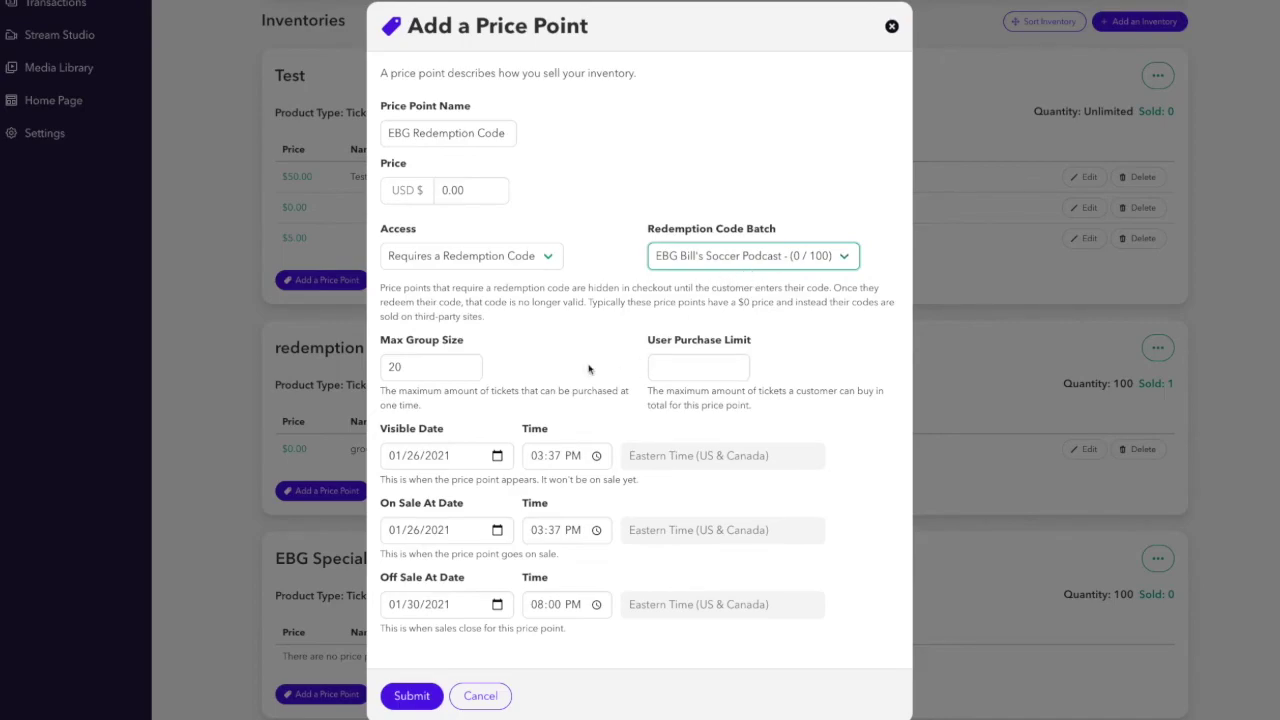
# - Set max group size to 1 and user purchase limit to 1, then save the price point
pyautogui.click(426, 371)
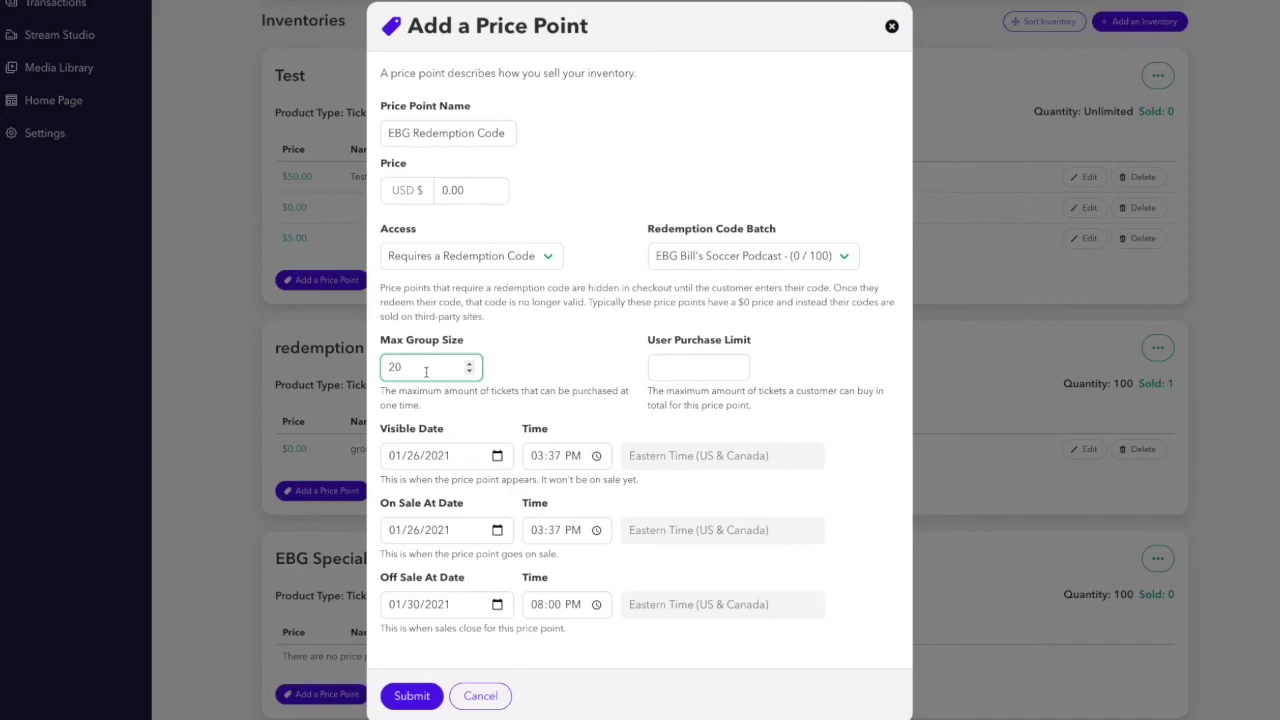
pyautogui.press('BackSpace')
pyautogui.press('BackSpace')
pyautogui.write('1')
pyautogui.click(680, 366)
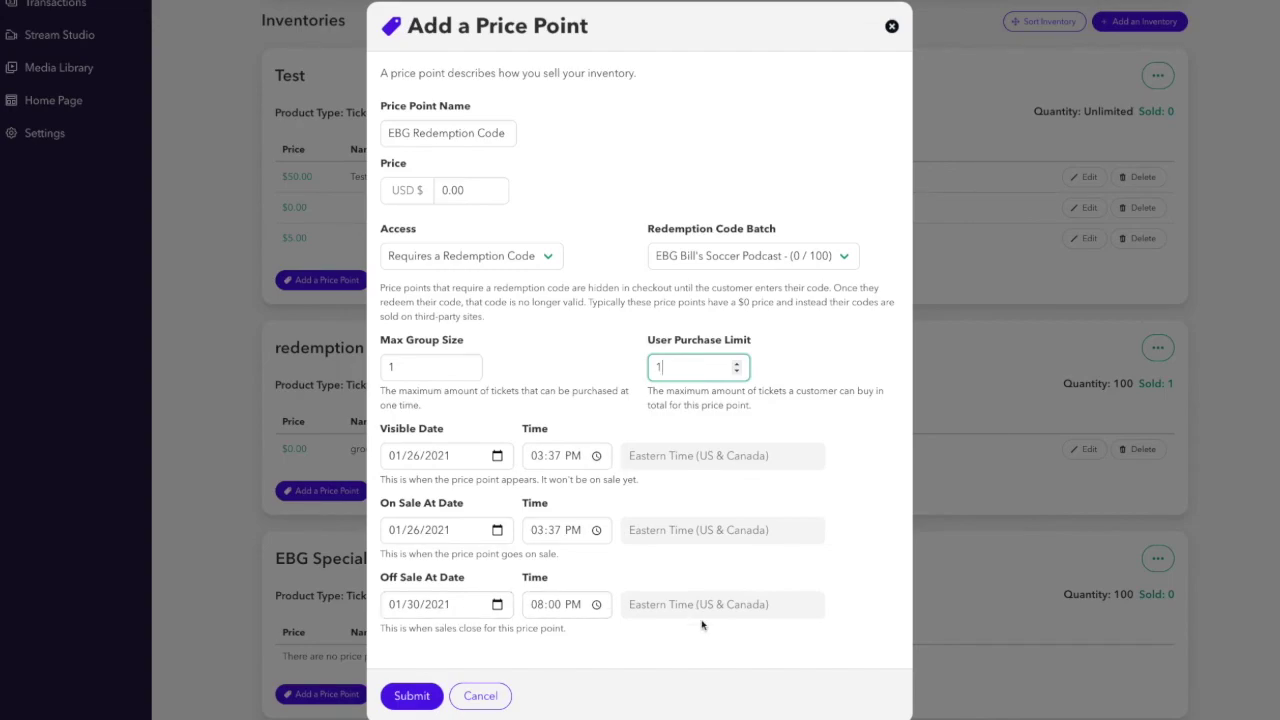
pyautogui.click(410, 696)
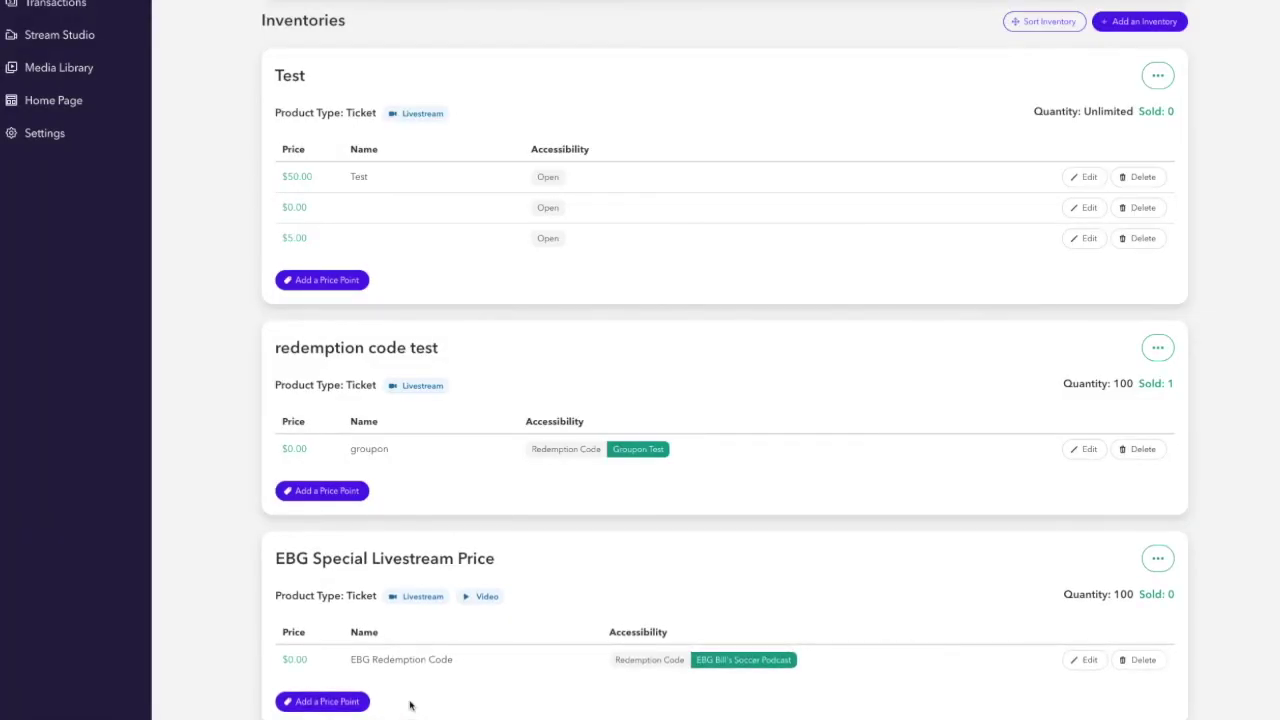
# - Scroll to confirm the $0.00 EBG Redemption Code price point under the EBG Special Livestream Price inventory
pyautogui.scroll(-1, 1216, 526)
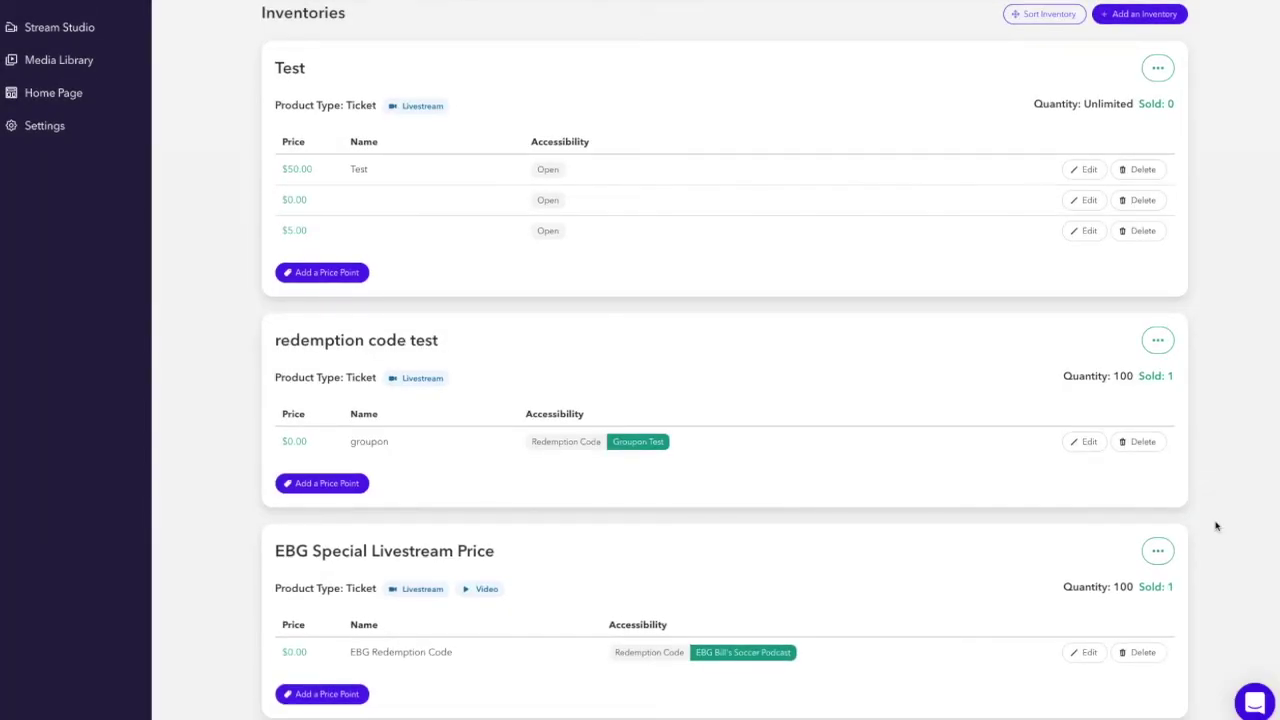